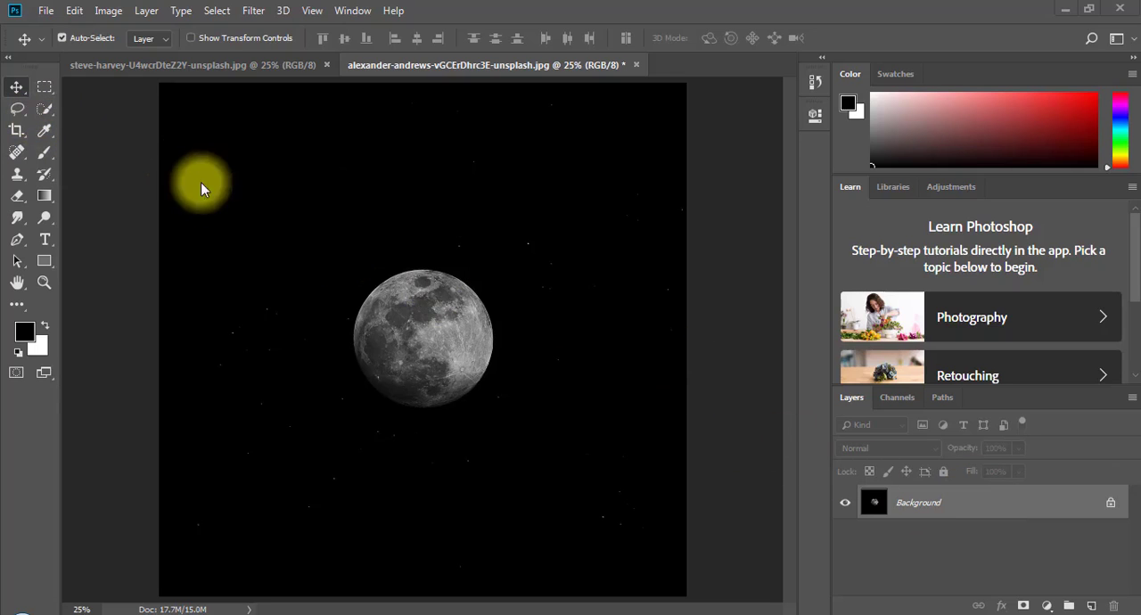
- Convert the locked Background layer into a normal layer named Moon
drag(379, 363, 278, 378)
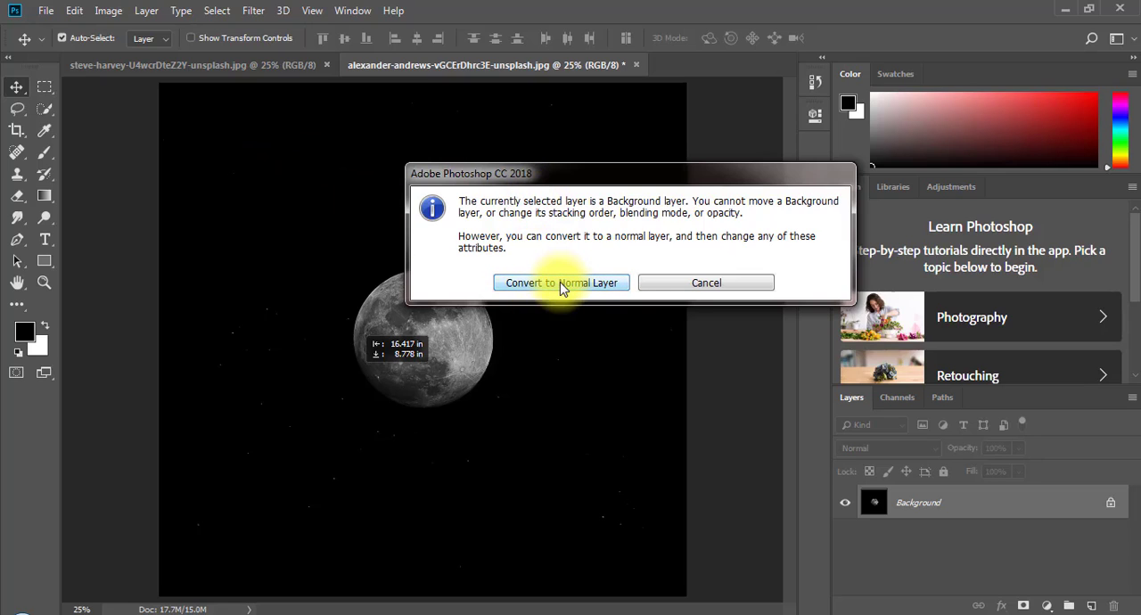
click(674, 287)
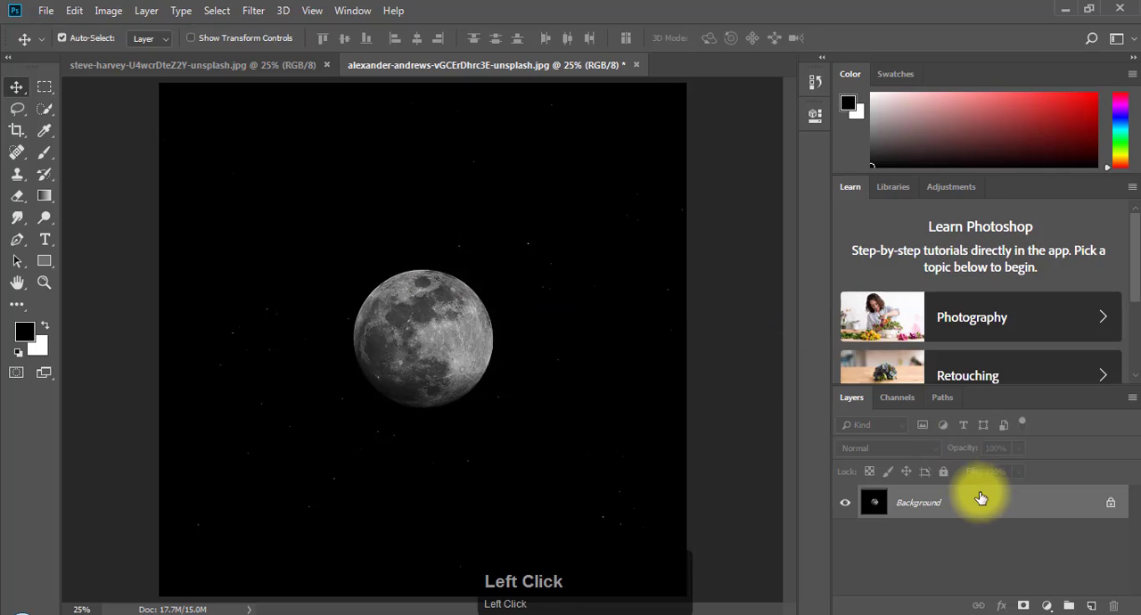
double_click(981, 498)
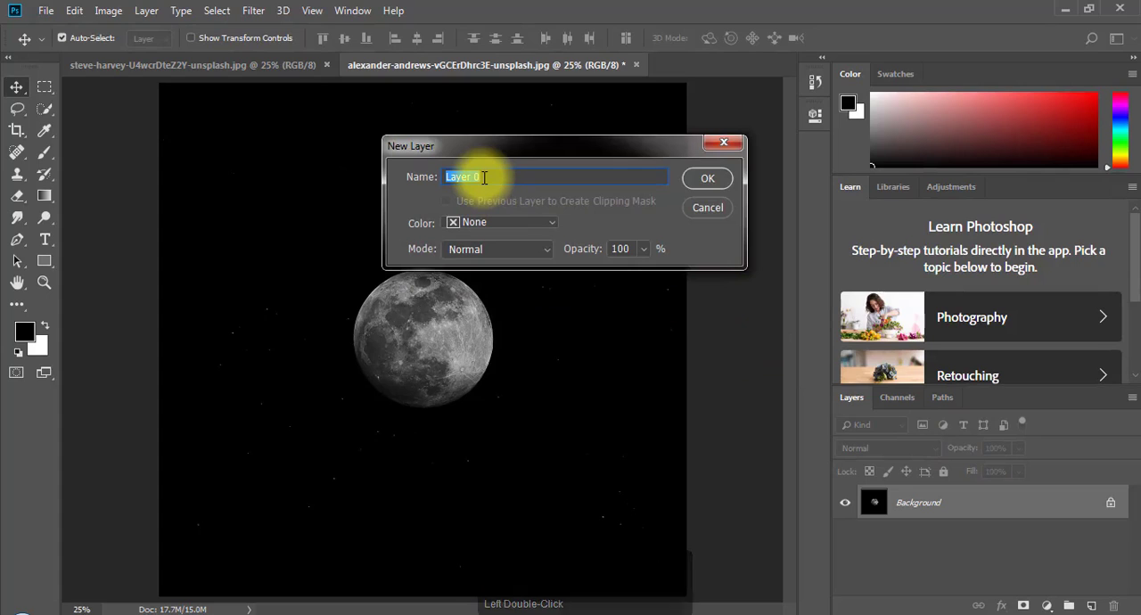
text(Moon)
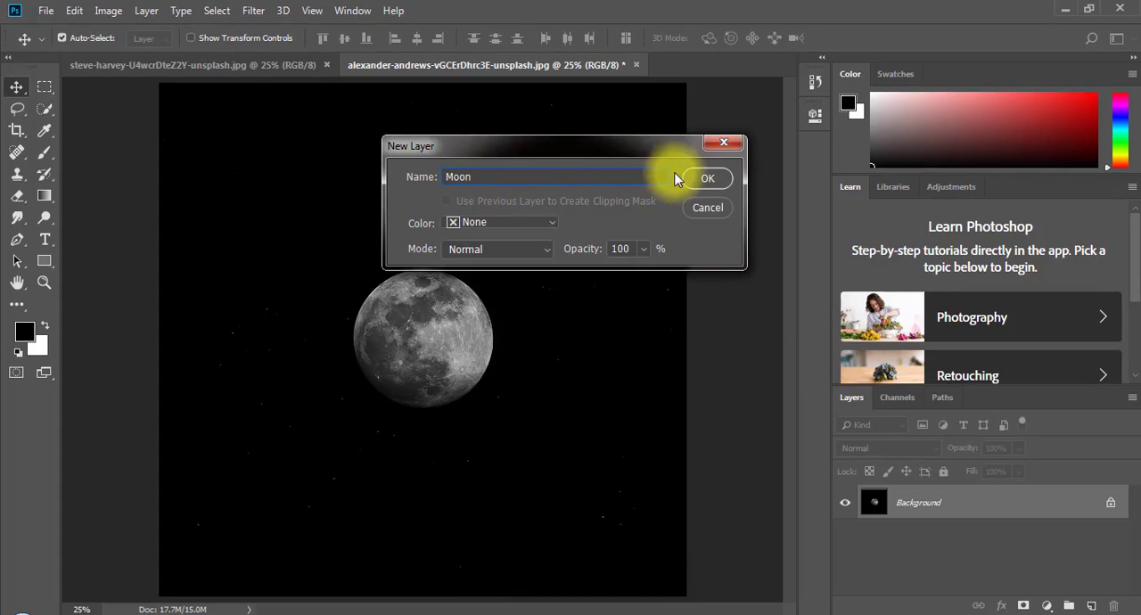
click(702, 178)
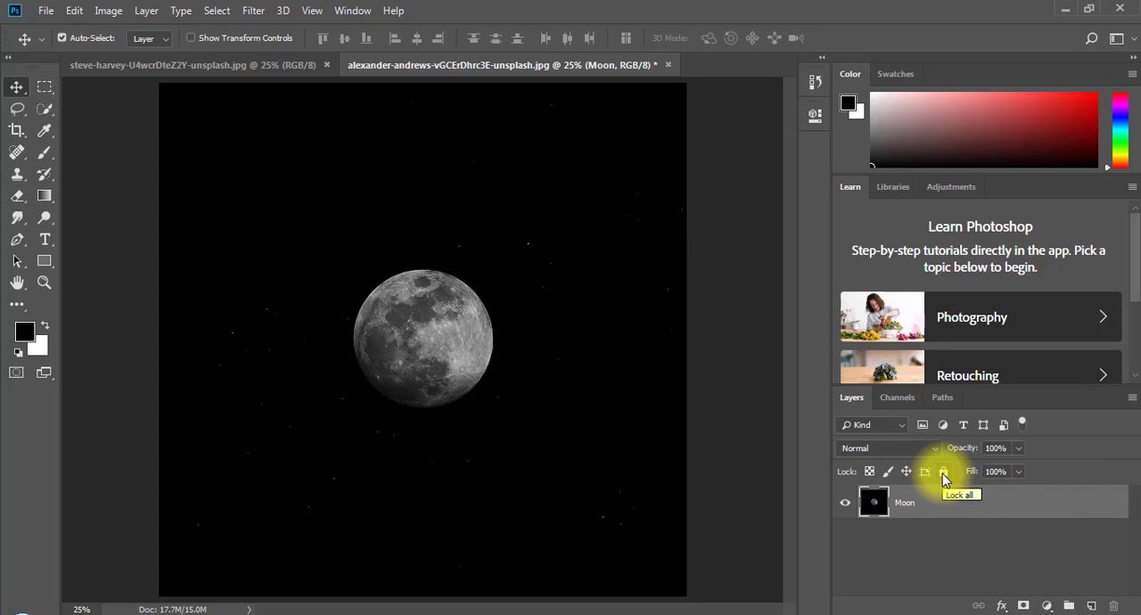
mouse_move(491, 271)
mouse_down()
mouse_move(346, 269)
mouse_move(275, 253)
mouse_move(491, 270)
mouse_move(517, 451)
mouse_move(561, 300)
mouse_move(337, 248)
mouse_move(525, 230)
mouse_move(512, 275)
mouse_up()
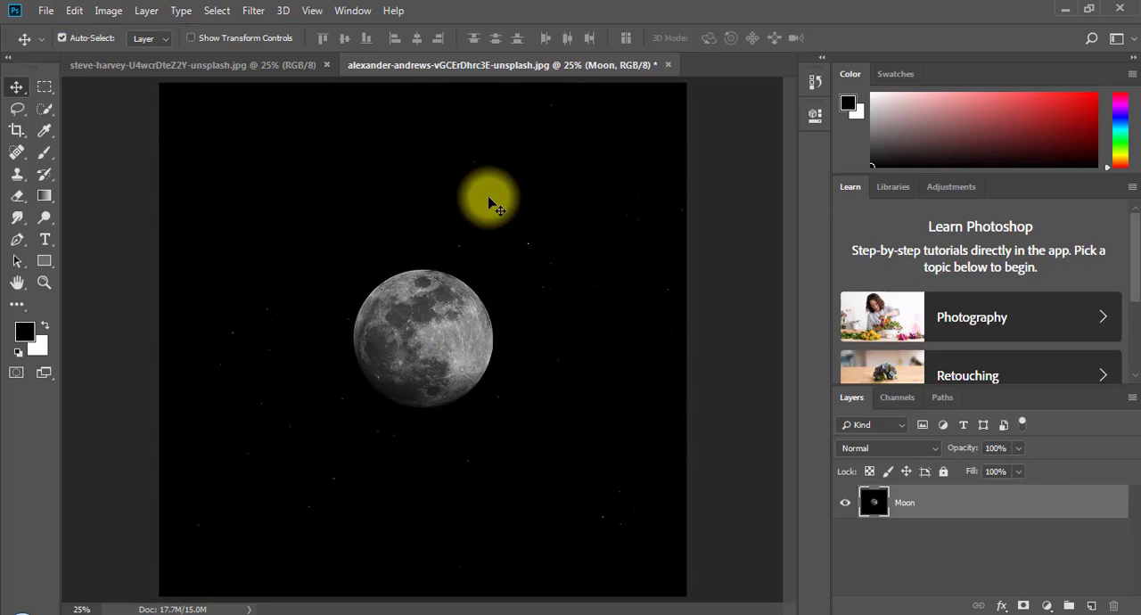
- Create a new empty layer above Moon and set the Brush tool to paint in white
click(1093, 607)
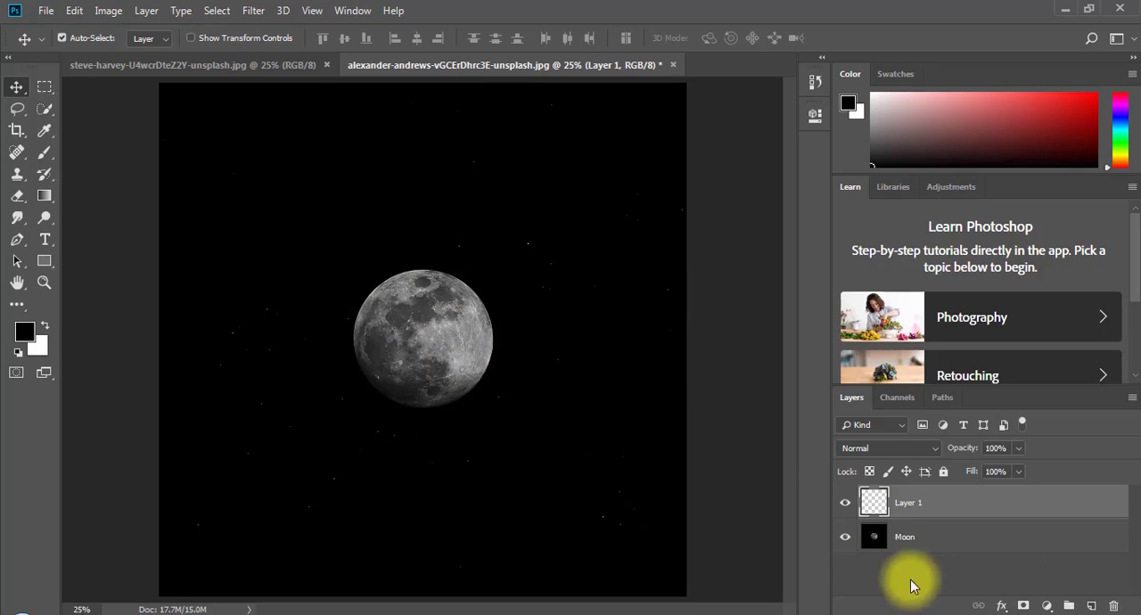
click(44, 152)
click(416, 245)
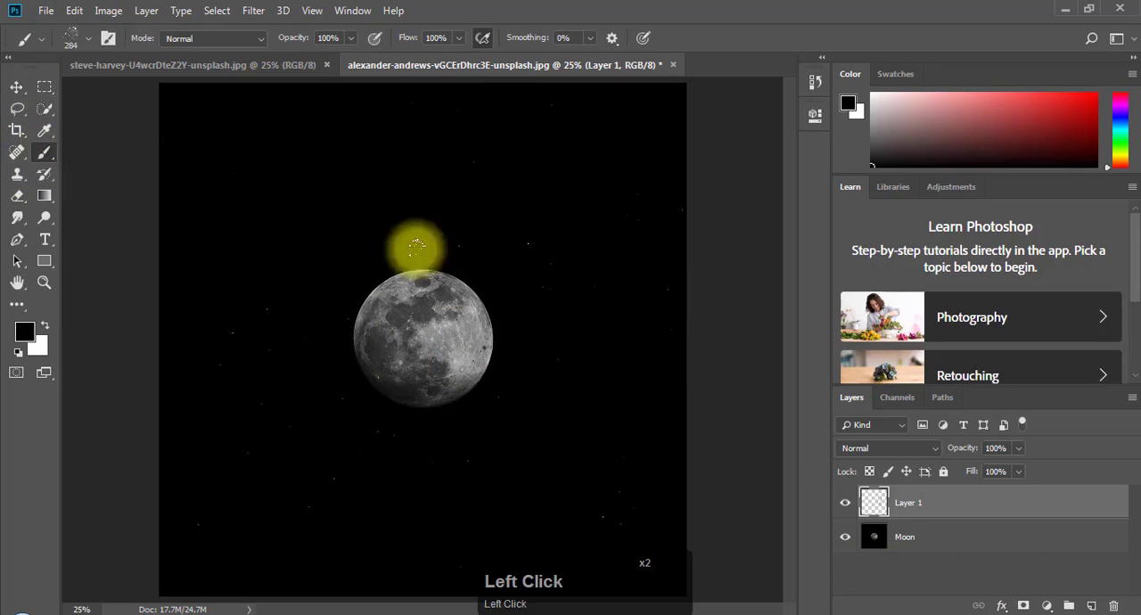
click(47, 327)
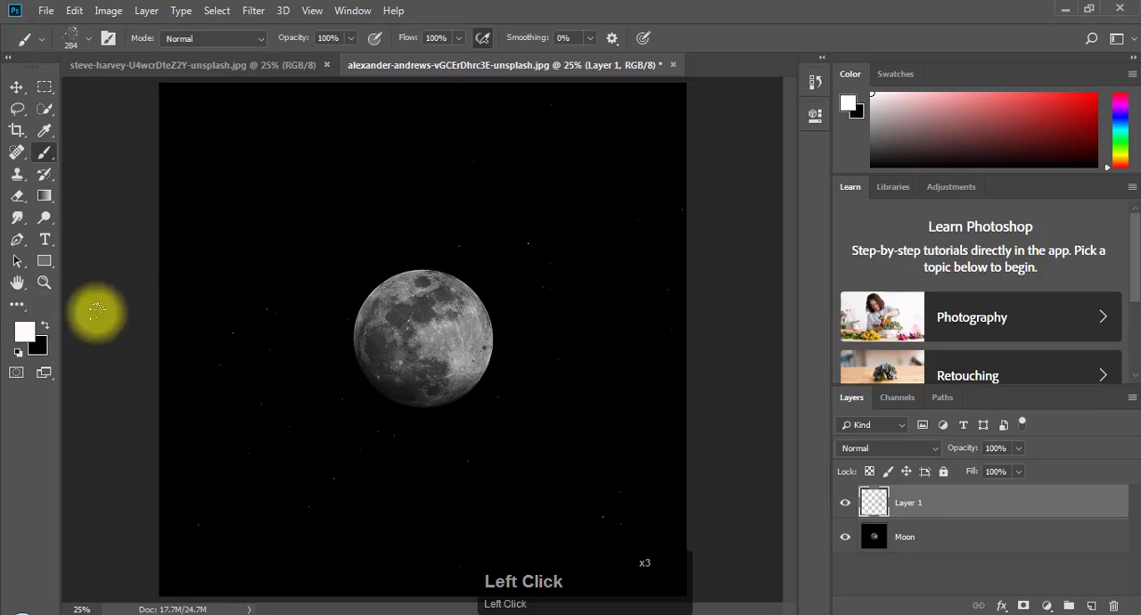
- Paint scattered white star specks on the new layer across the black sky above and beside the moon
click(272, 215)
click(410, 188)
click(517, 189)
click(588, 287)
click(582, 373)
click(217, 141)
click(308, 152)
click(490, 171)
click(558, 171)
click(630, 153)
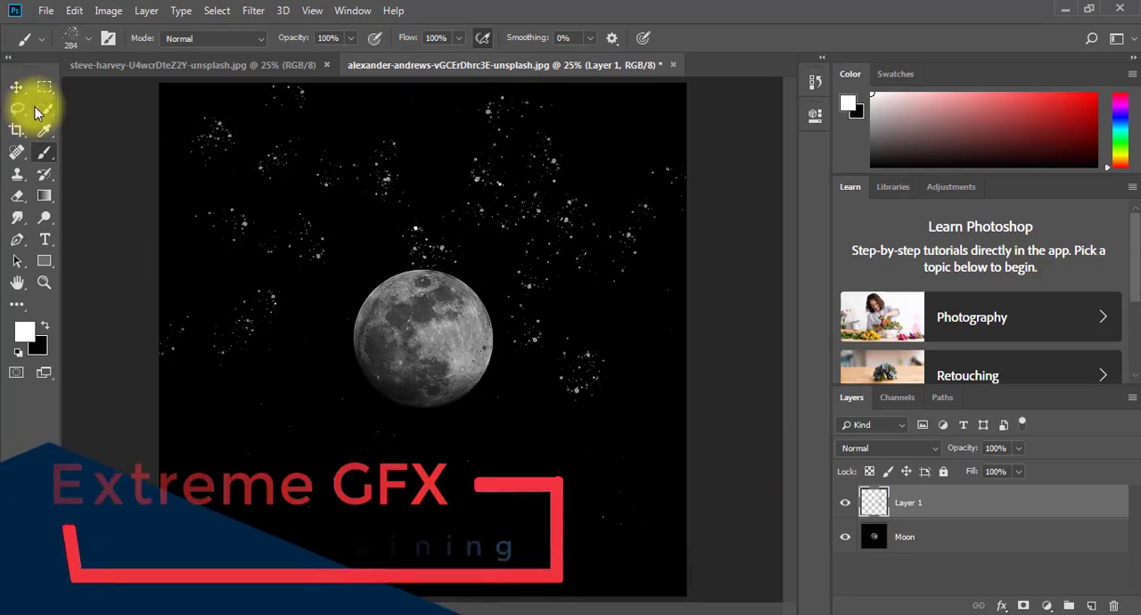
- Move the painted stars on Layer 1 independently of the moon, ending slightly down and right of where they were painted
click(17, 87)
drag(275, 167, 387, 281)
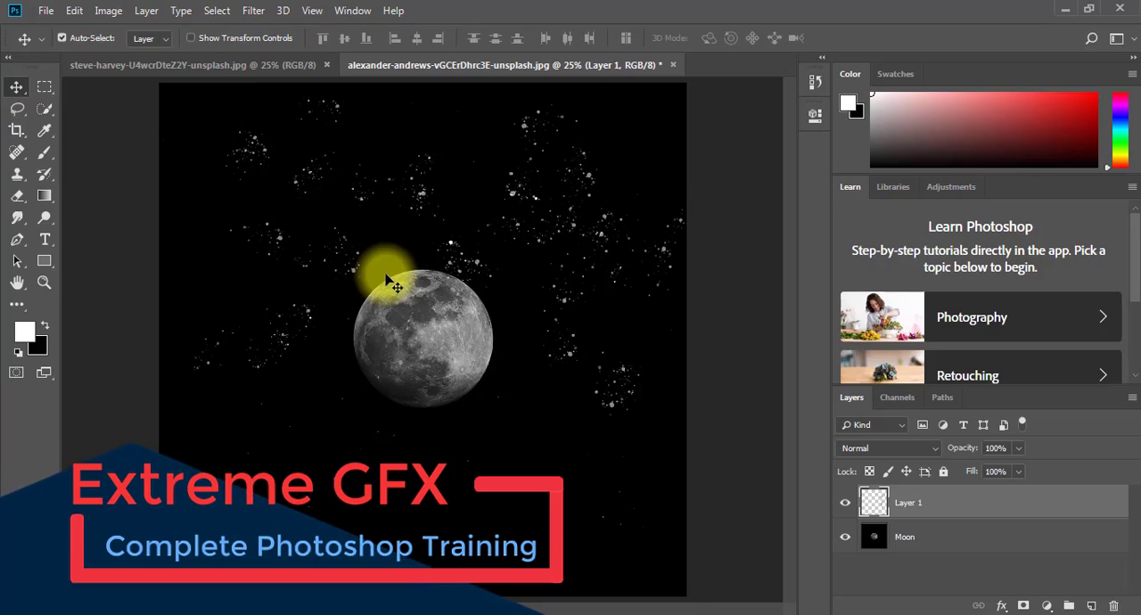
key(ctrl+equal)
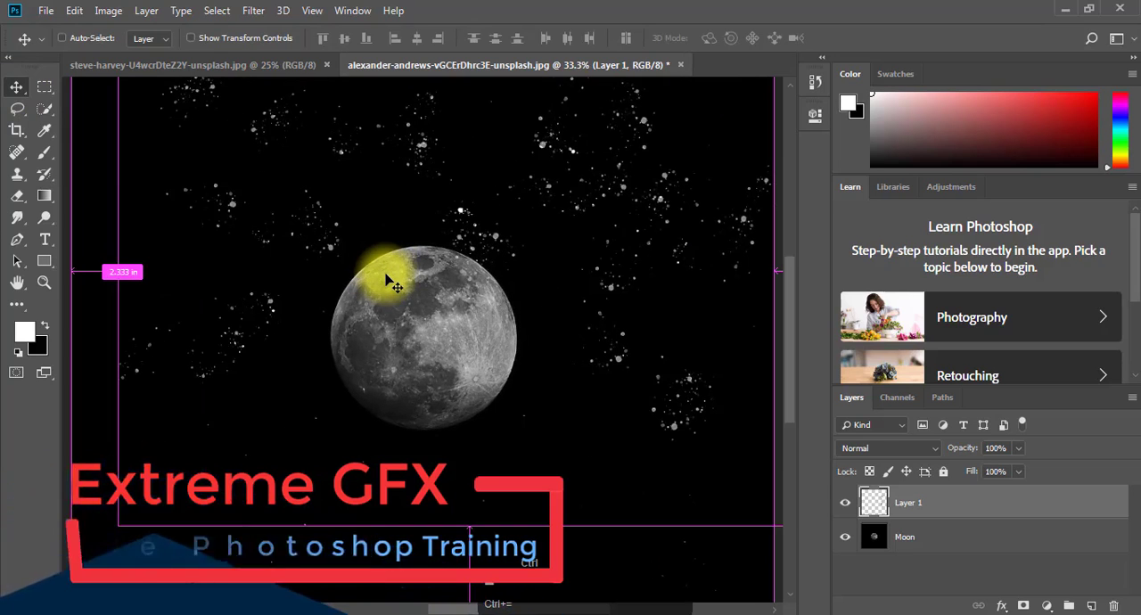
key(ctrl+minus)
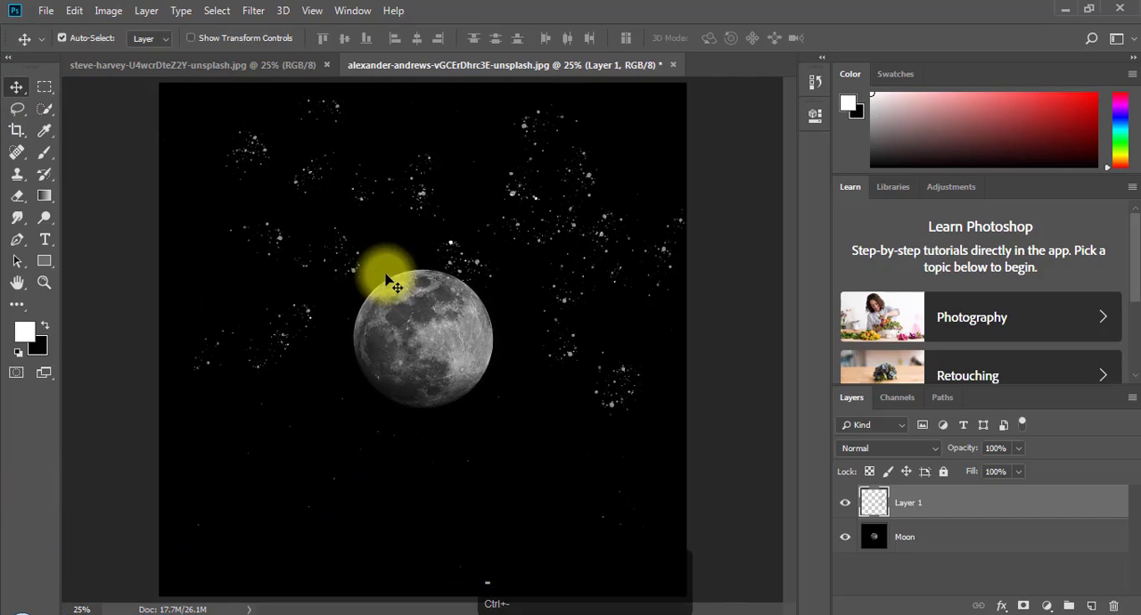
drag(512, 199, 491, 183)
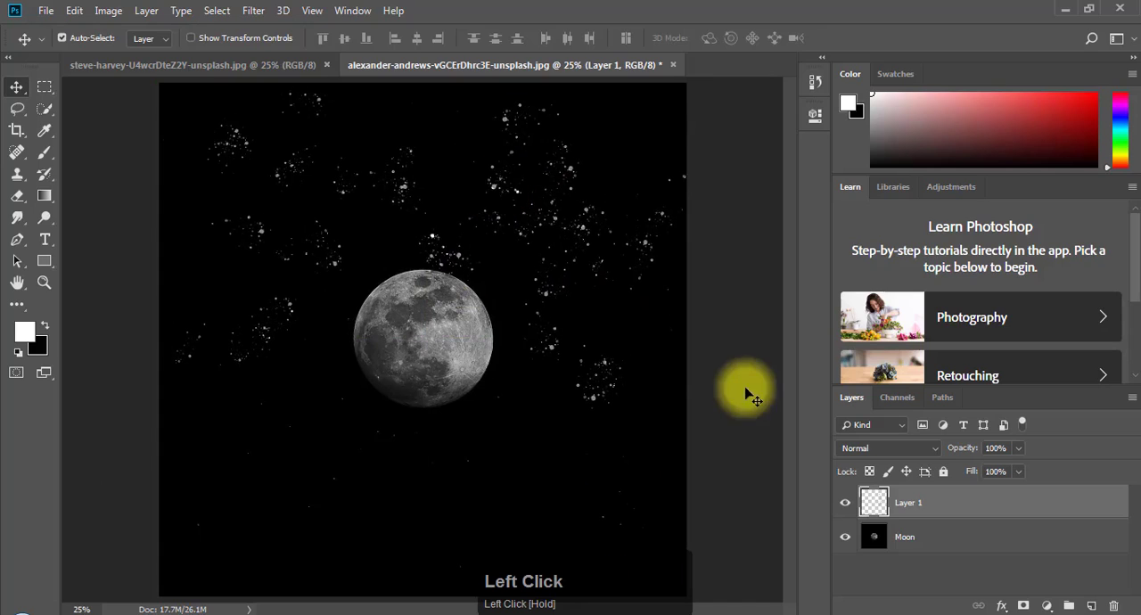
- Hide Layer 1 and paint white star specks directly on the Moon layer all around the moon
click(845, 504)
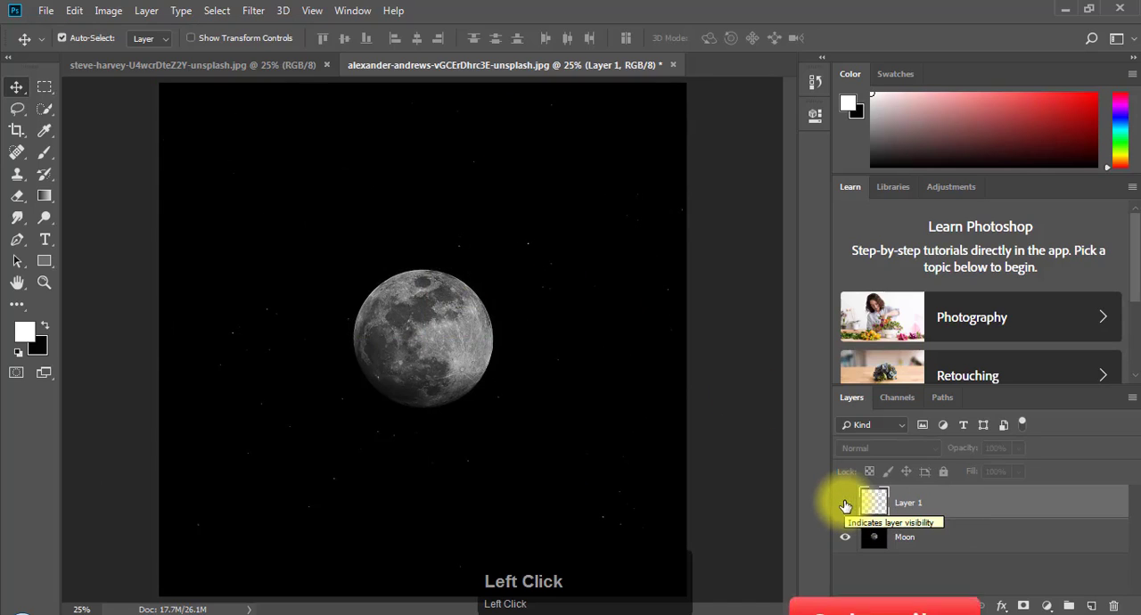
click(916, 539)
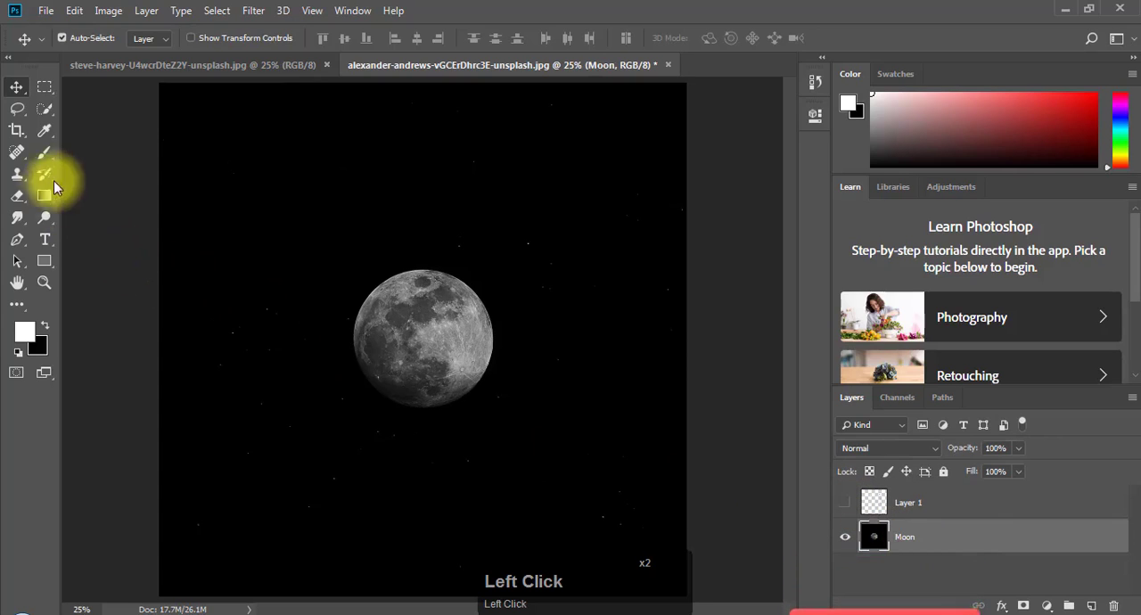
click(45, 152)
drag(216, 178, 493, 203)
click(500, 207)
click(571, 287)
click(618, 374)
click(496, 475)
click(378, 437)
click(303, 287)
click(370, 221)
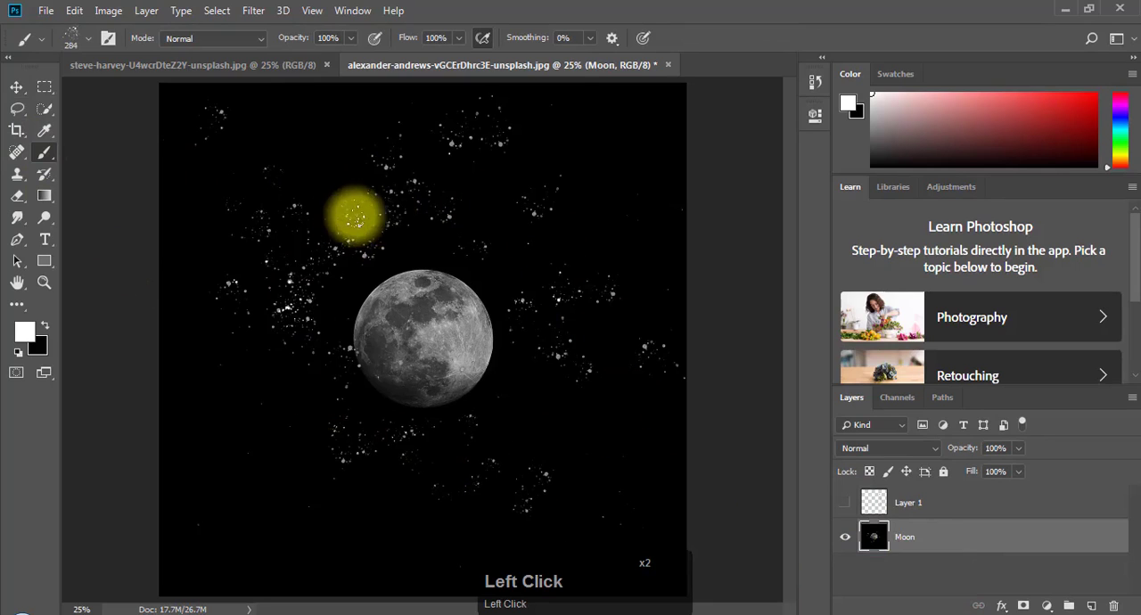
- Try moving the Moon layer with the stars painted on it, and undo the move
click(16, 87)
mouse_move(295, 221)
mouse_down()
mouse_move(223, 235)
mouse_move(374, 326)
mouse_move(209, 191)
mouse_move(372, 276)
mouse_move(302, 240)
mouse_move(302, 224)
mouse_up()
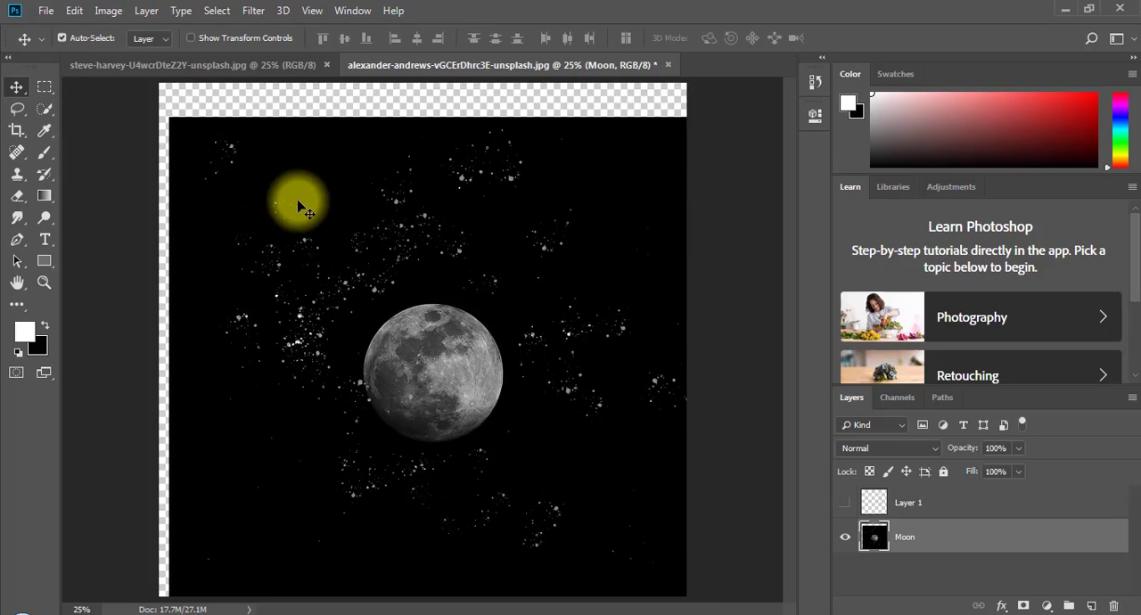
key(ctrl+z)
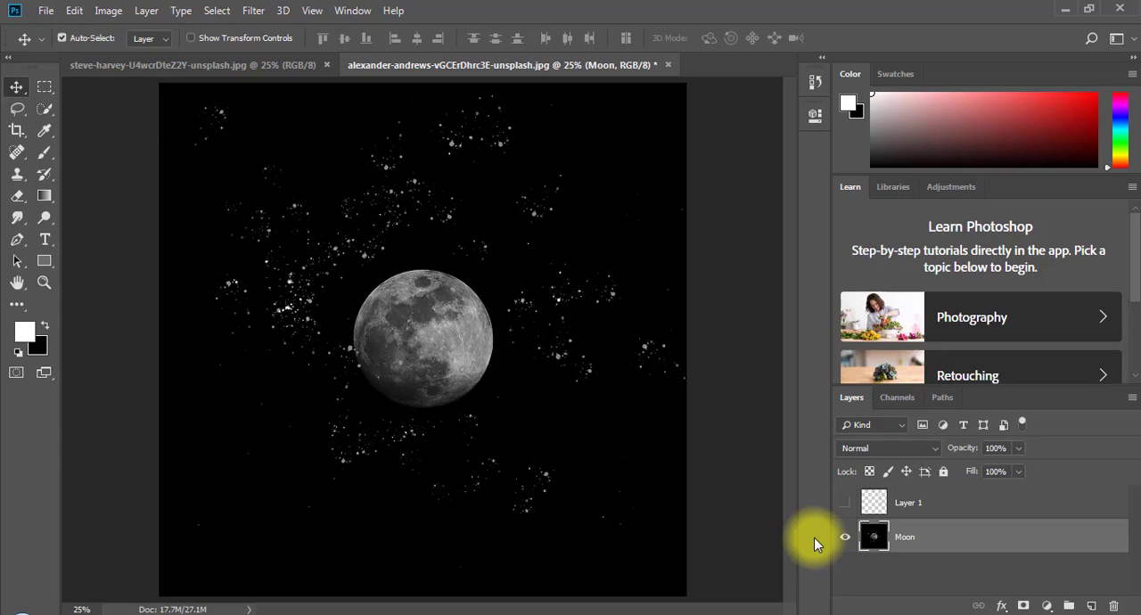
- Undo all the star strokes painted on the Moon layer
key(ctrl+alt)
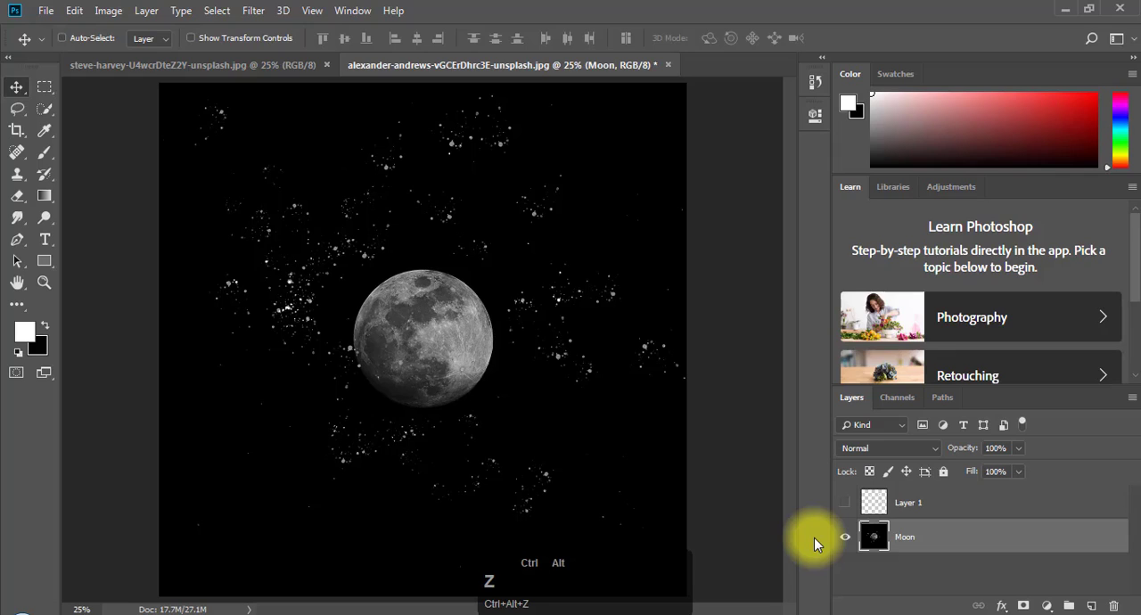
key(ctrl+alt+z)
key(ctrl+alt+z)
key(ctrl+alt+z)
key(ctrl+alt+z)
key(ctrl+alt+z)
key(ctrl+alt+z)
key(ctrl+alt+z)
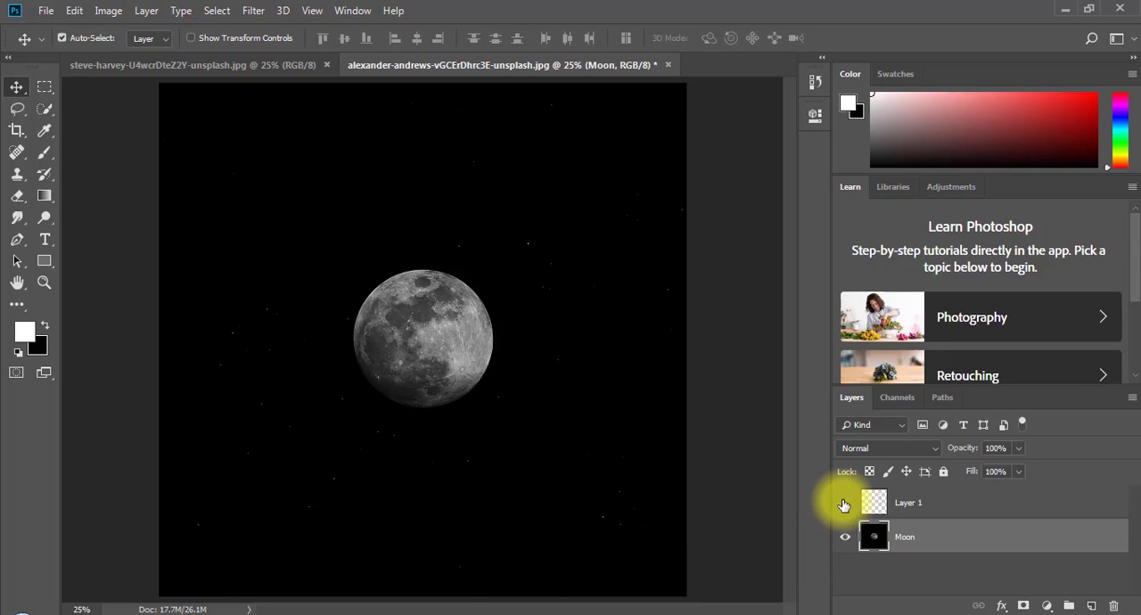
- Shift the stars on Layer 1 slightly up and left by themselves, and hide that layer again
click(843, 505)
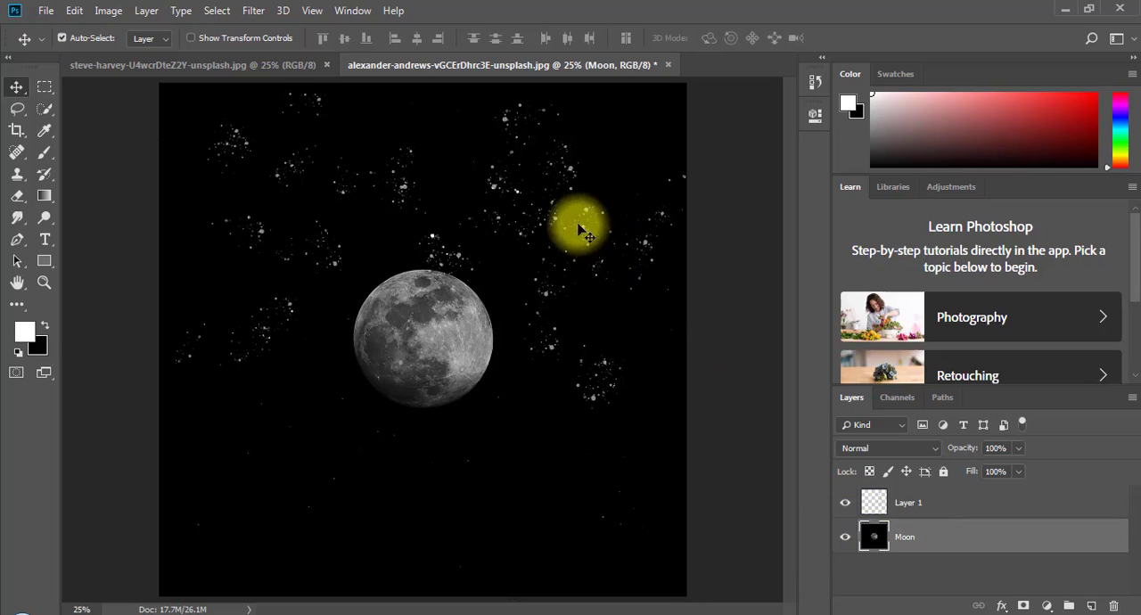
mouse_move(493, 187)
mouse_down()
mouse_move(523, 191)
mouse_move(485, 151)
mouse_move(508, 145)
mouse_move(464, 184)
mouse_move(483, 199)
mouse_move(484, 178)
mouse_up()
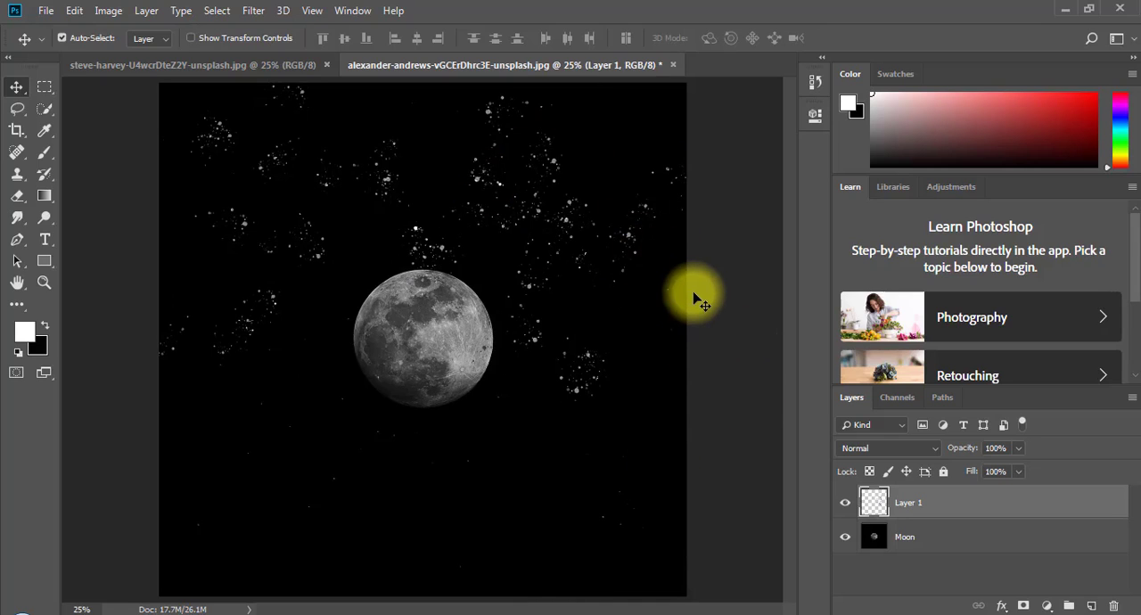
click(845, 504)
click(846, 504)
click(844, 504)
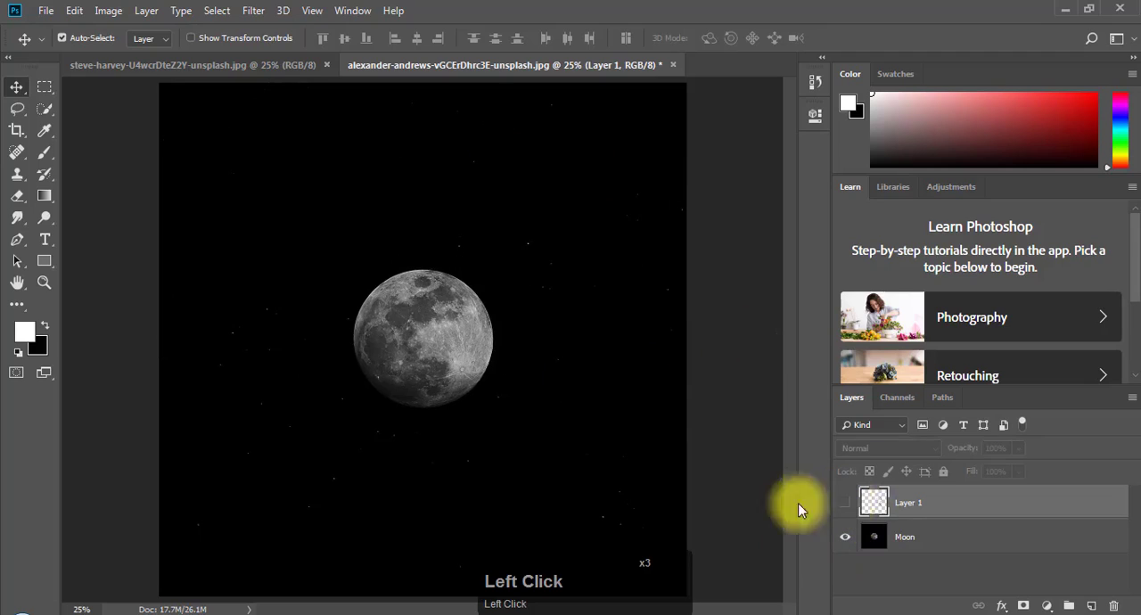
- Draw successive rectangular marquee selections, each replacing the previous, ending with a tall rectangle over the moon's left edge
click(45, 89)
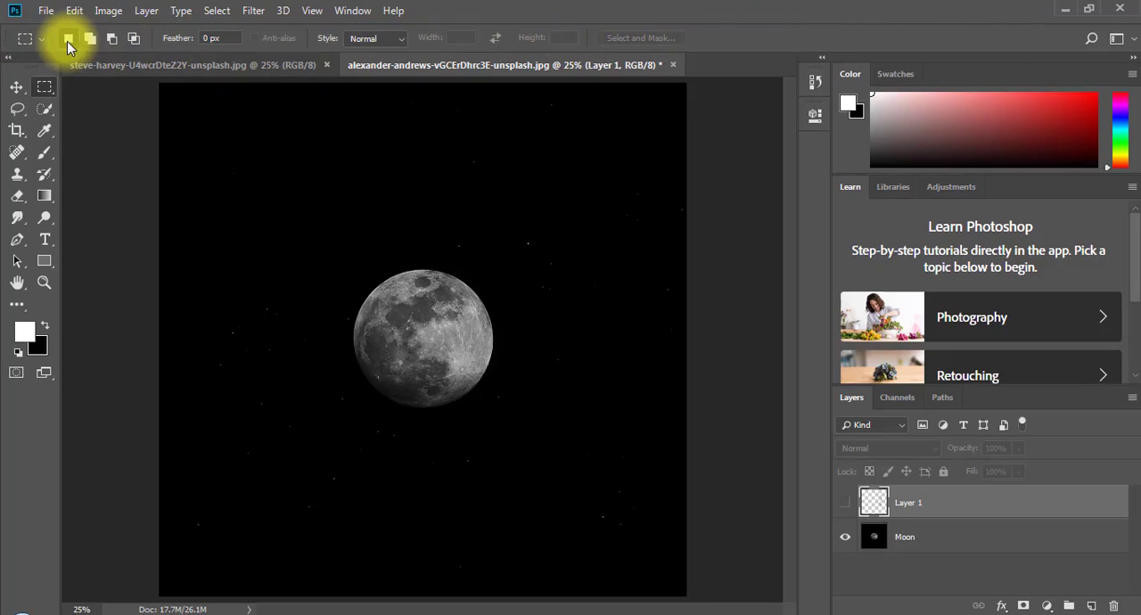
drag(198, 140, 383, 288)
drag(401, 170, 581, 298)
drag(207, 153, 420, 331)
click(247, 309)
drag(158, 231, 385, 462)
click(514, 394)
drag(676, 488, 366, 234)
drag(295, 253, 392, 497)
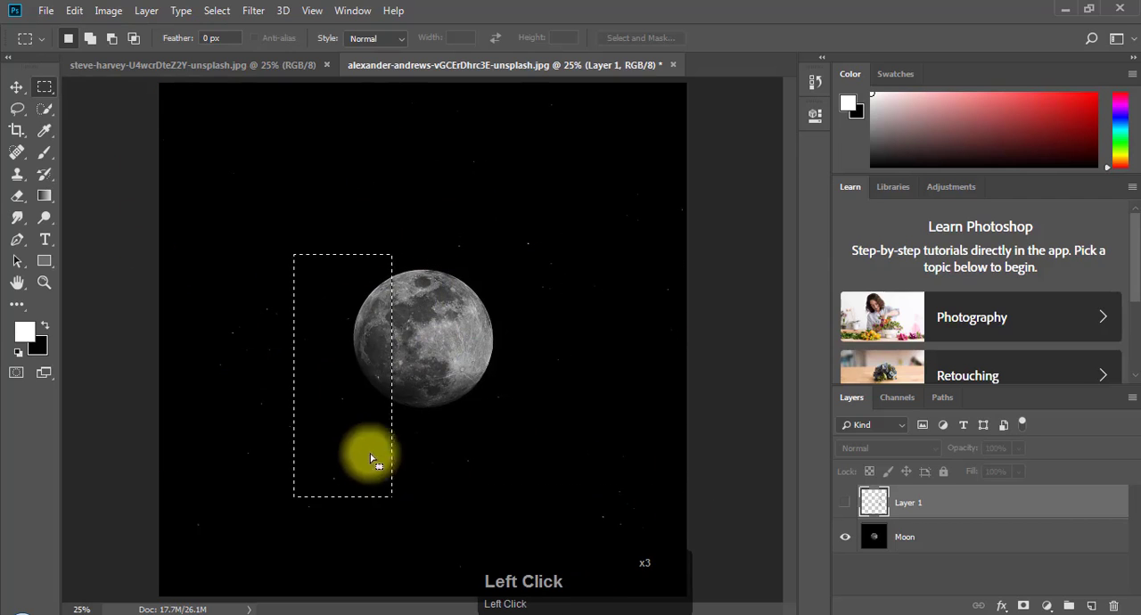
- Add overlapping rectangles above, across and below the moon to the existing marquee selection
click(94, 42)
drag(352, 214, 437, 329)
drag(374, 400, 533, 459)
drag(440, 300, 466, 284)
drag(408, 261, 485, 336)
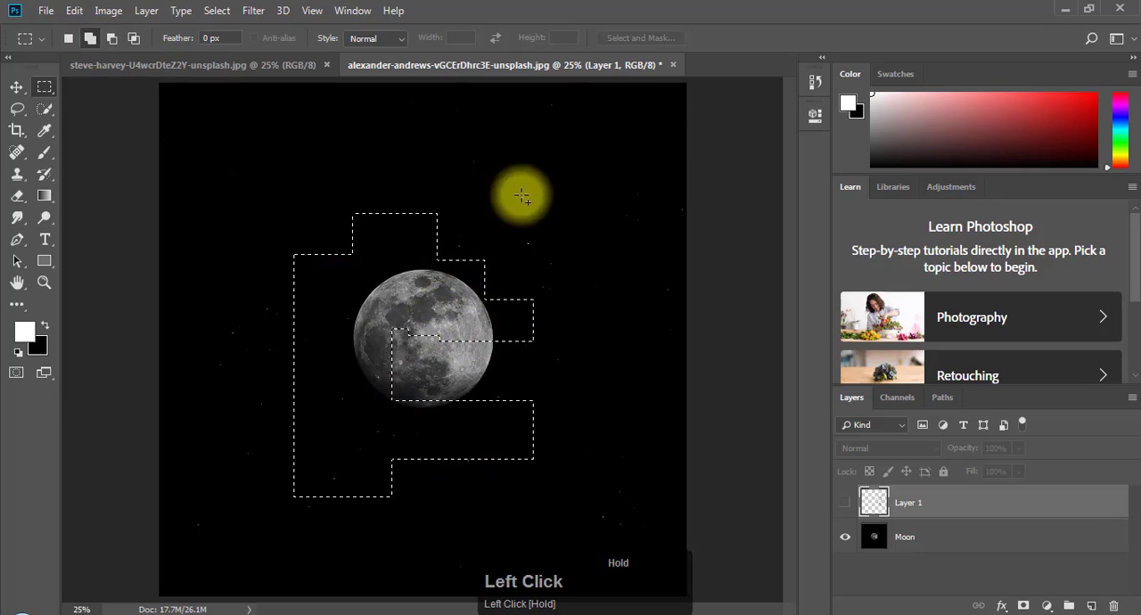
drag(397, 170, 518, 258)
drag(239, 137, 408, 244)
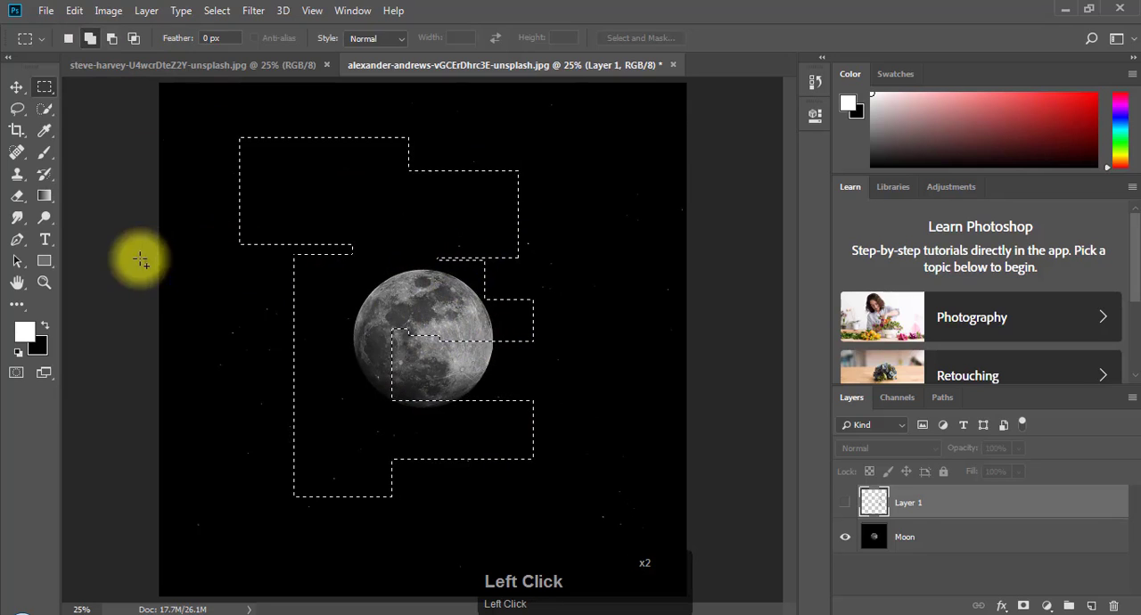
- Extend the selection with separate rectangles to the right of the moon, and add larger rectangles that join them to it
drag(565, 181, 630, 283)
drag(602, 336, 636, 444)
drag(607, 489, 596, 517)
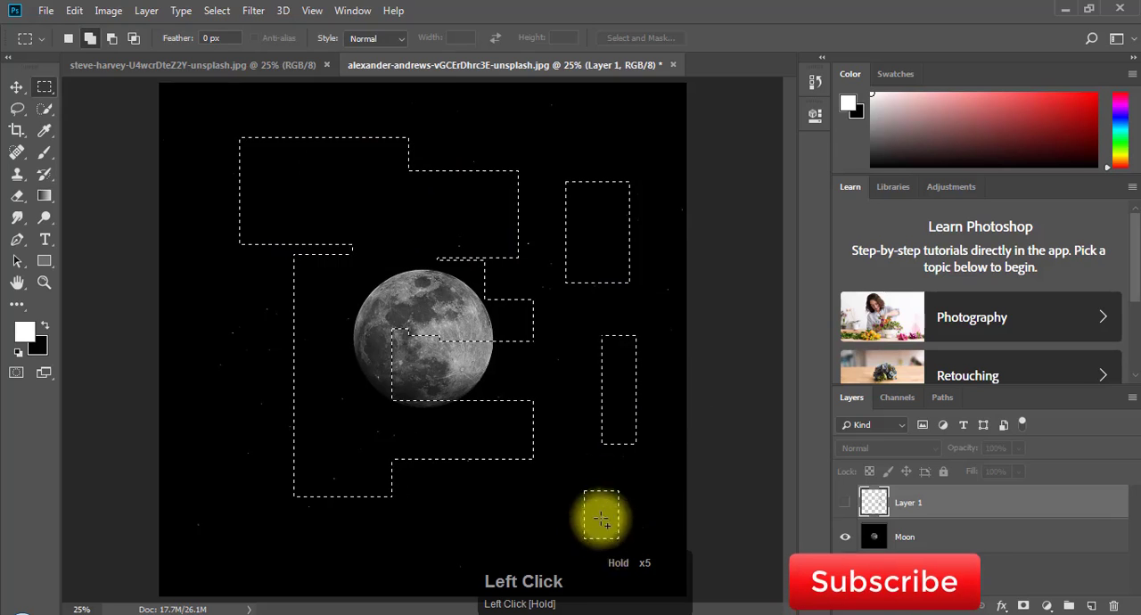
drag(476, 209, 604, 319)
drag(486, 299, 659, 390)
drag(421, 253, 613, 502)
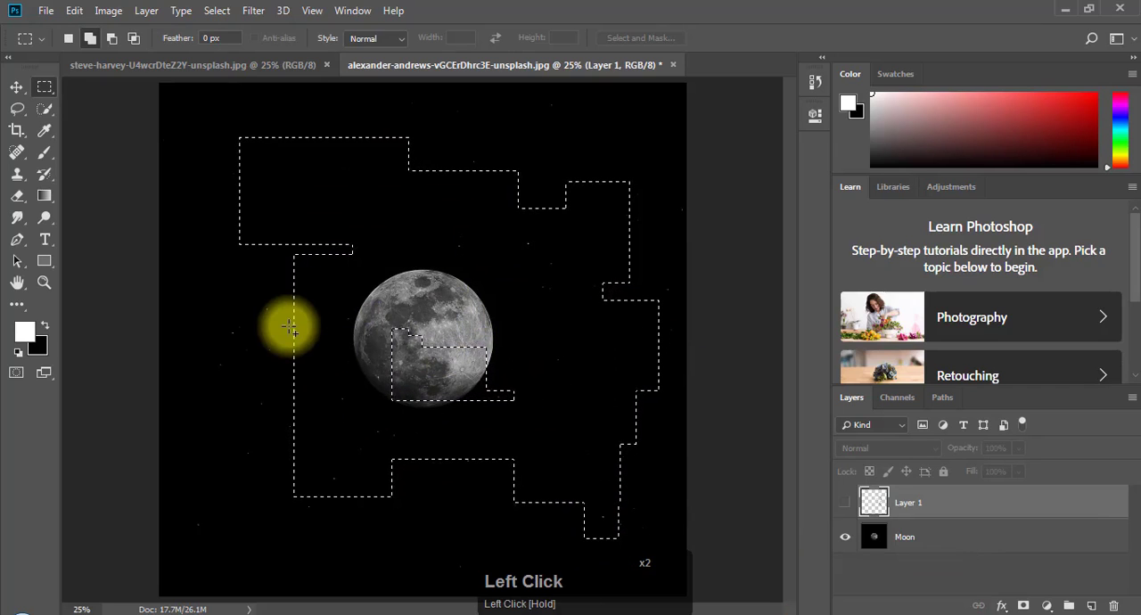
- Subtract a rectangle over most of the moon from the selection, and undo the trial white fill on the Moon layer
click(112, 40)
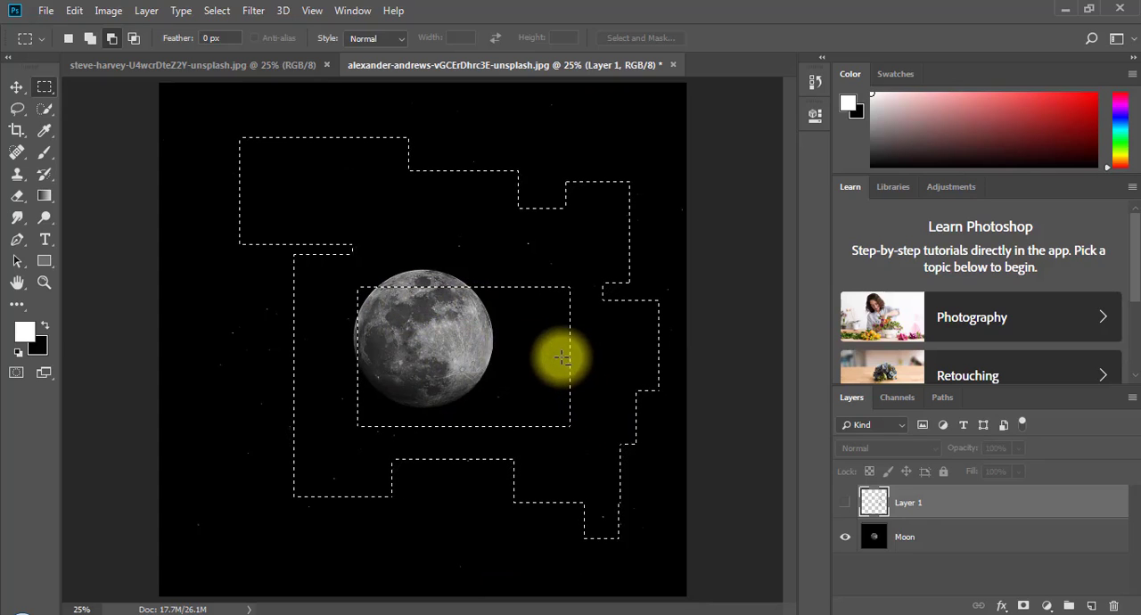
click(955, 543)
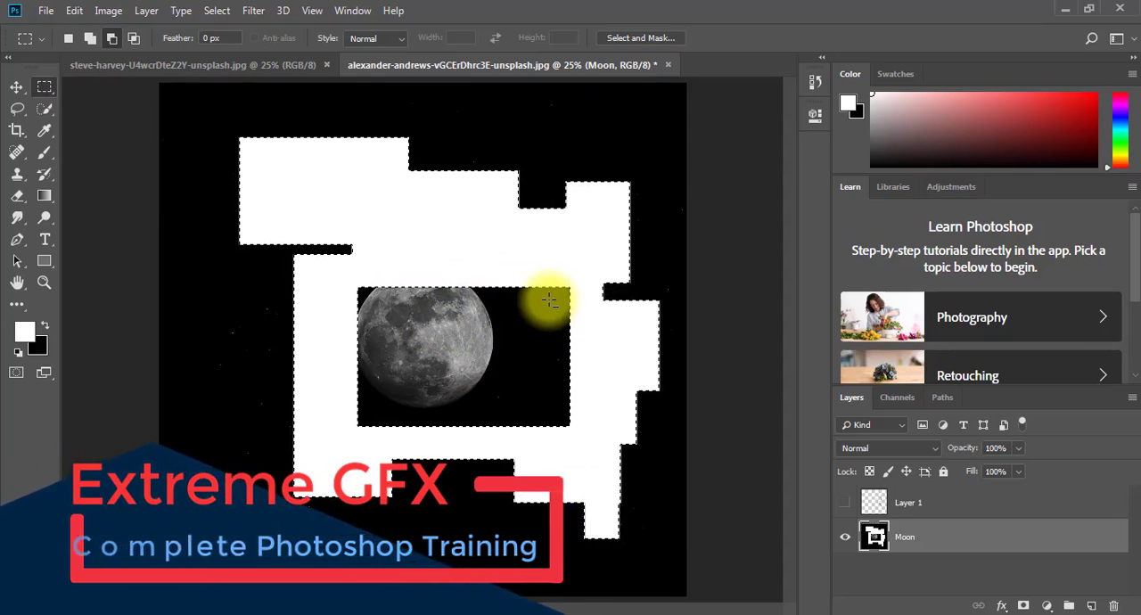
key(ctrl+alt+z)
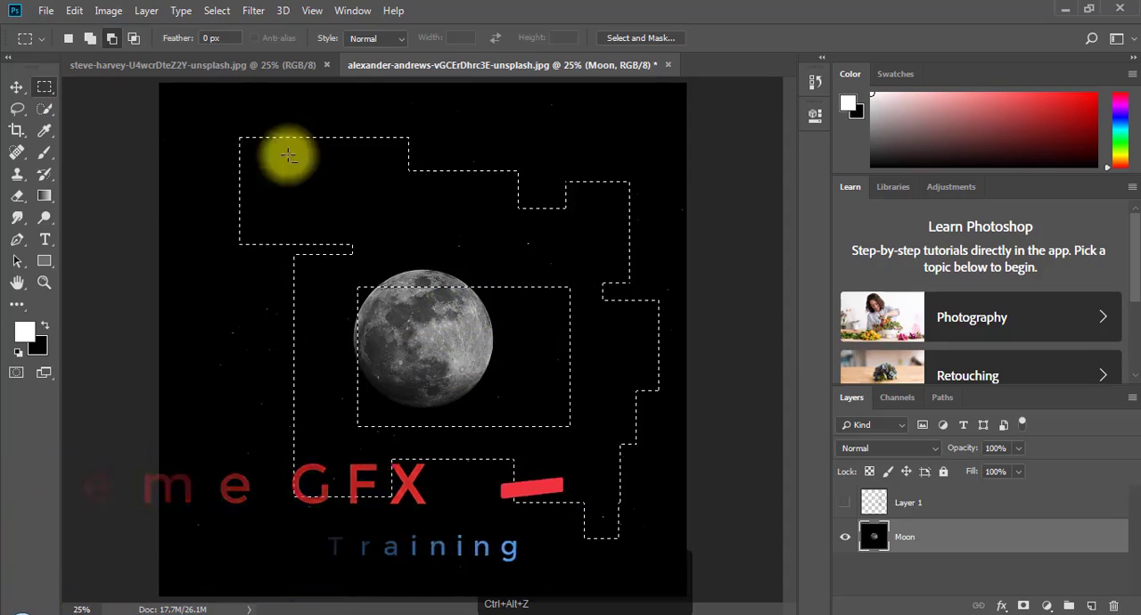
- Intersect the selection with a large rectangle across its lower half and a second one from its upper-left area, and clear the result
click(137, 38)
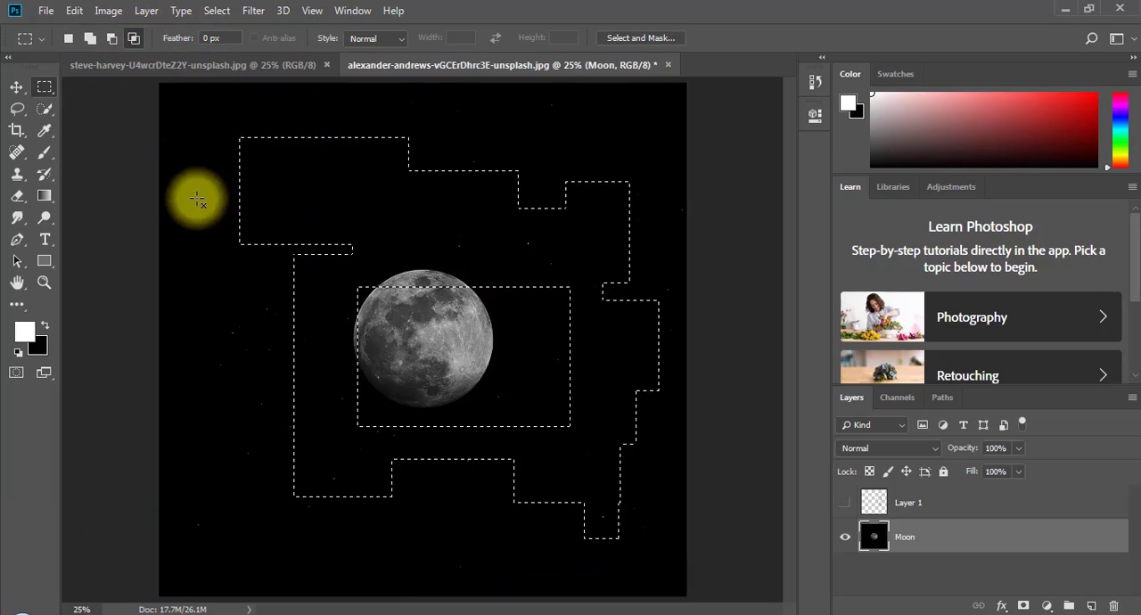
click(215, 353)
drag(216, 353, 376, 403)
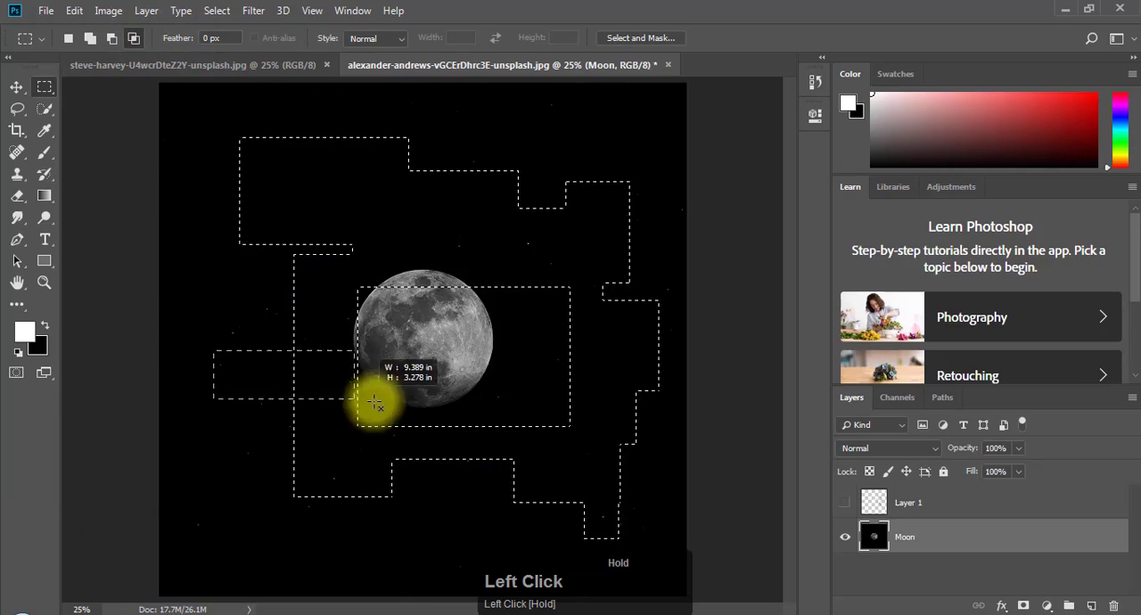
drag(584, 490, 603, 528)
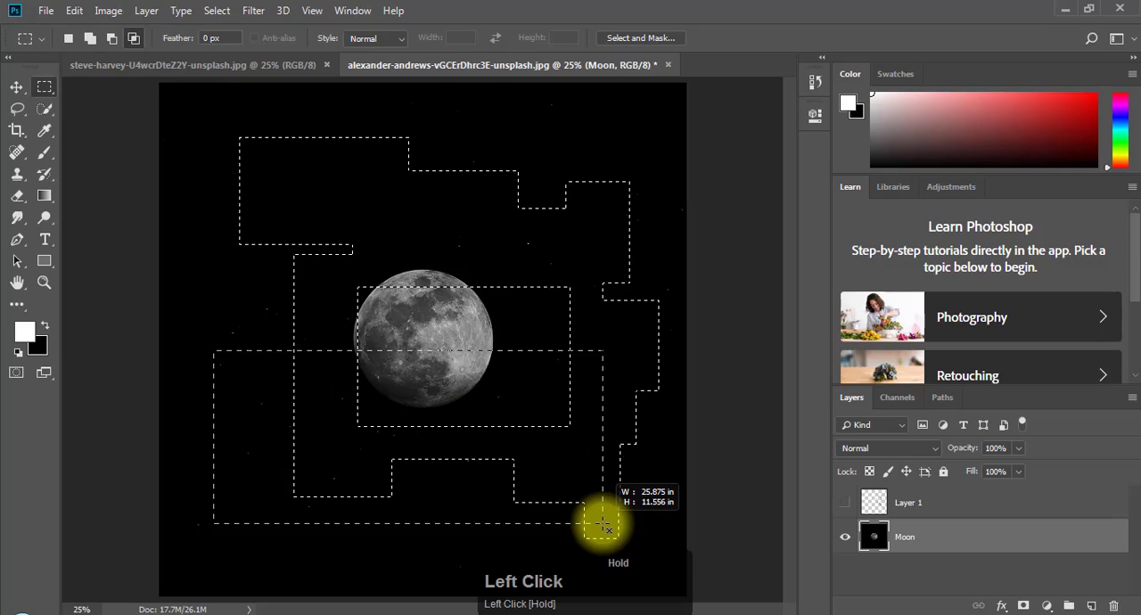
drag(603, 528, 602, 526)
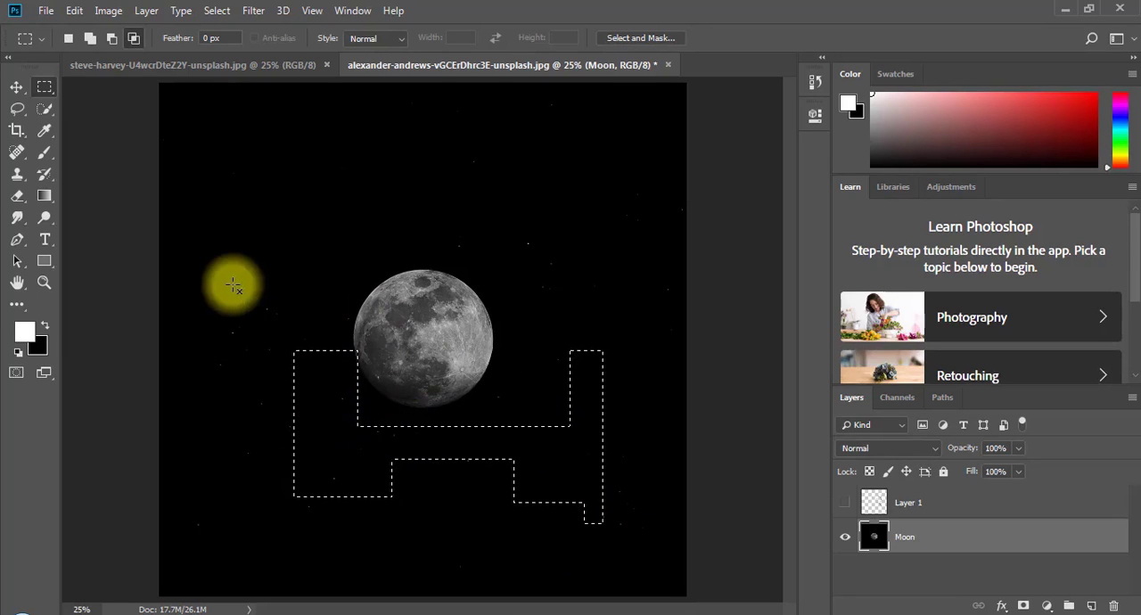
drag(203, 219, 545, 417)
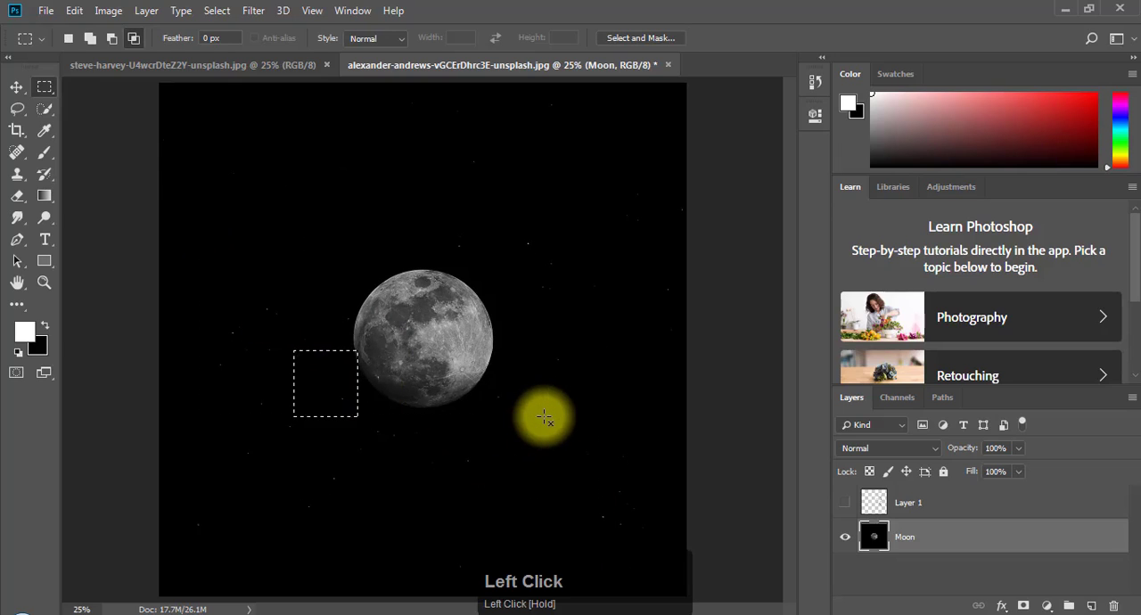
click(545, 417)
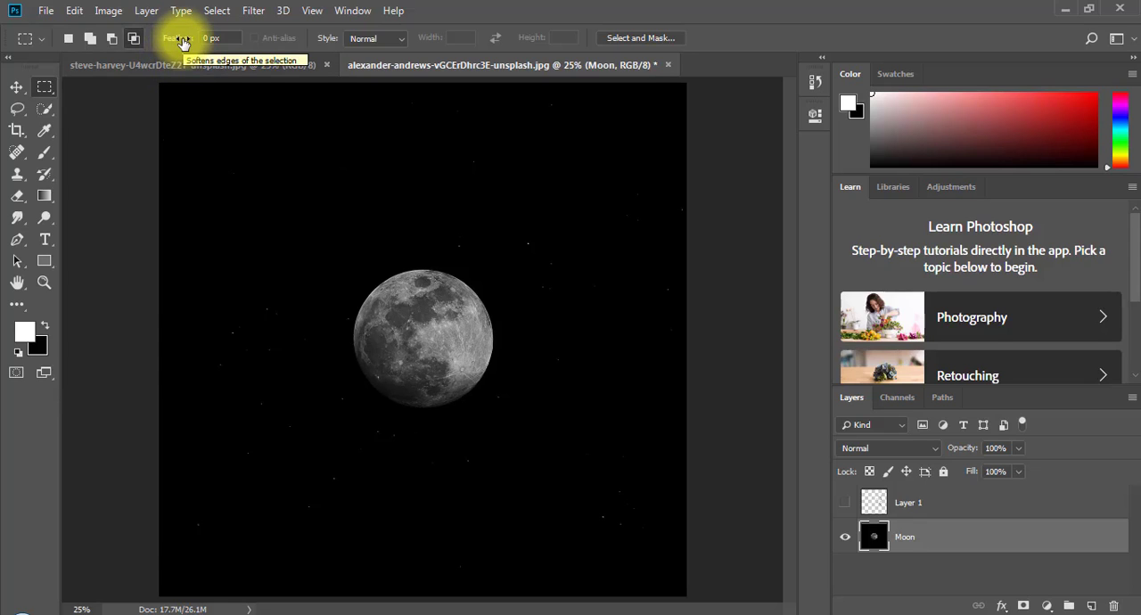
- Draw a rectangular selection around the whole moon and feather it with a radius of 70 pixels
drag(182, 41, 151, 53)
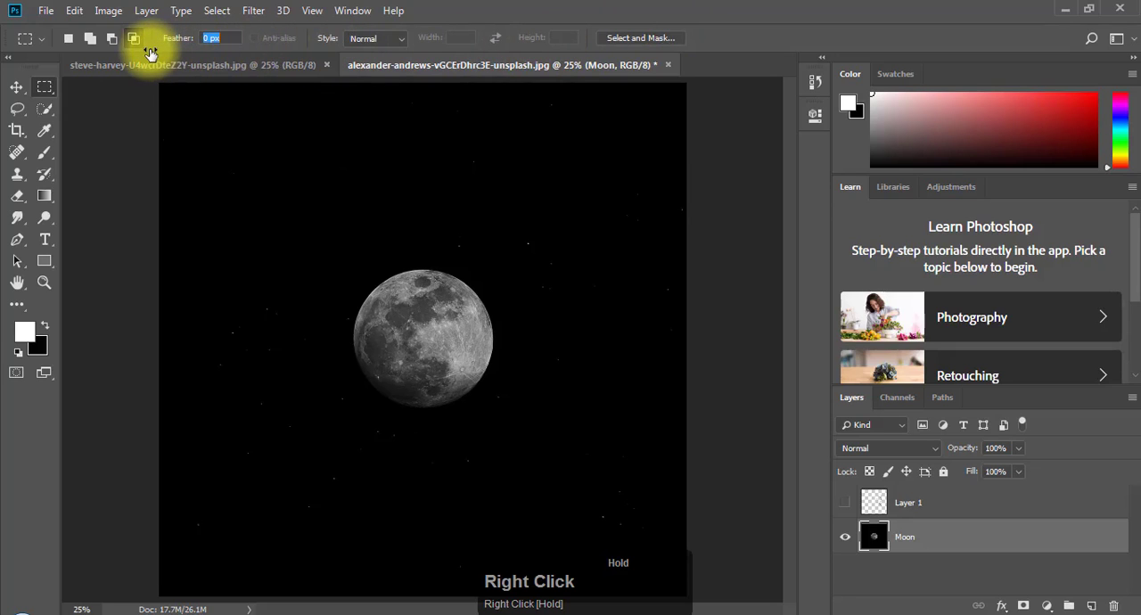
drag(292, 197, 559, 468)
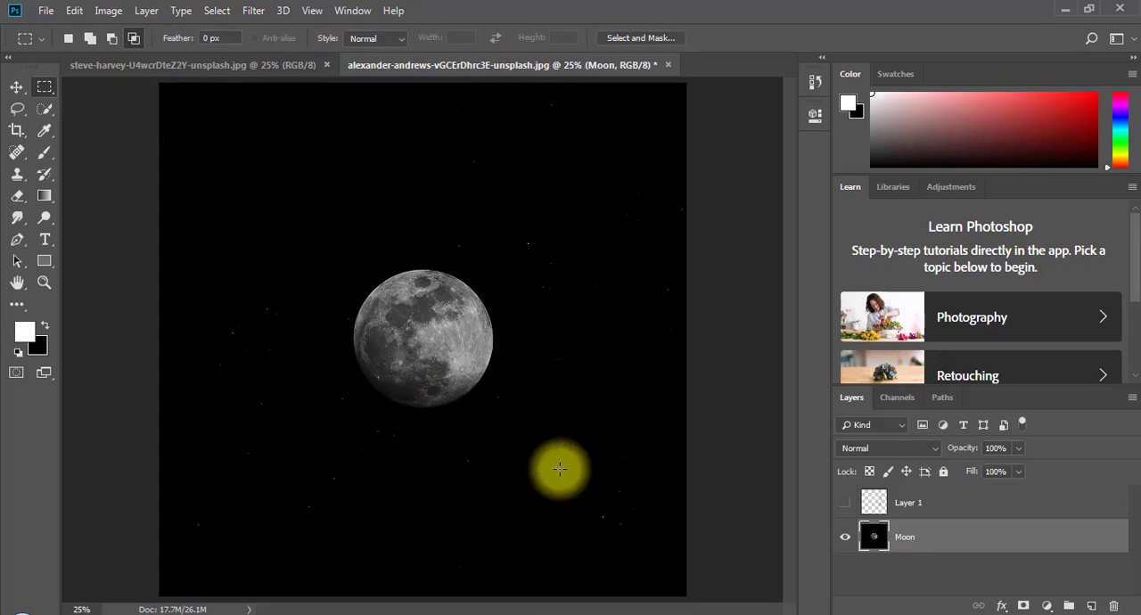
right_click(395, 233)
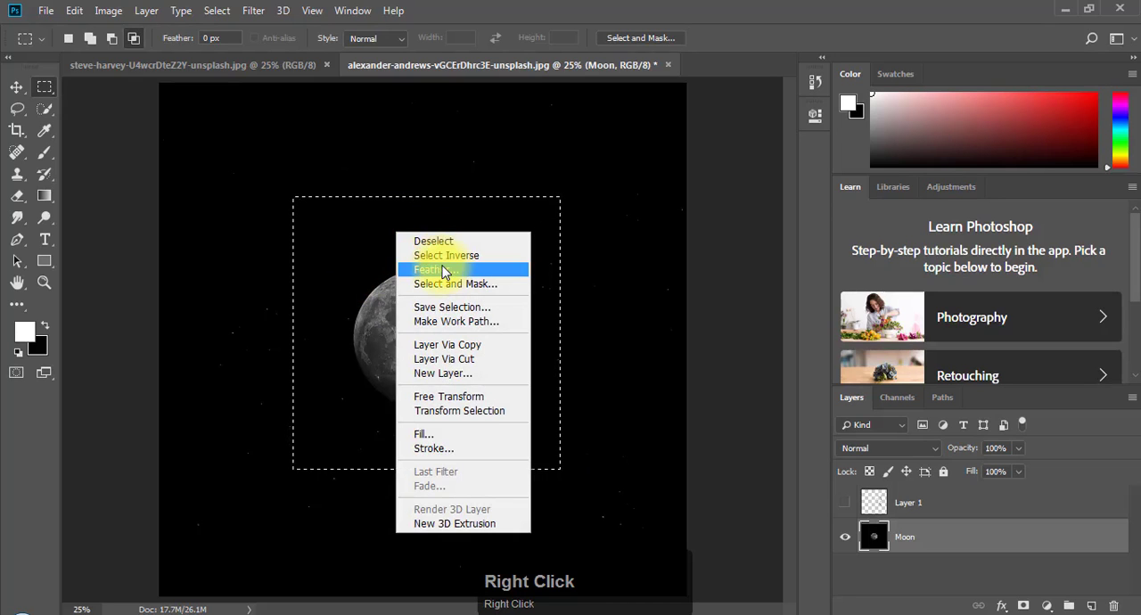
click(441, 270)
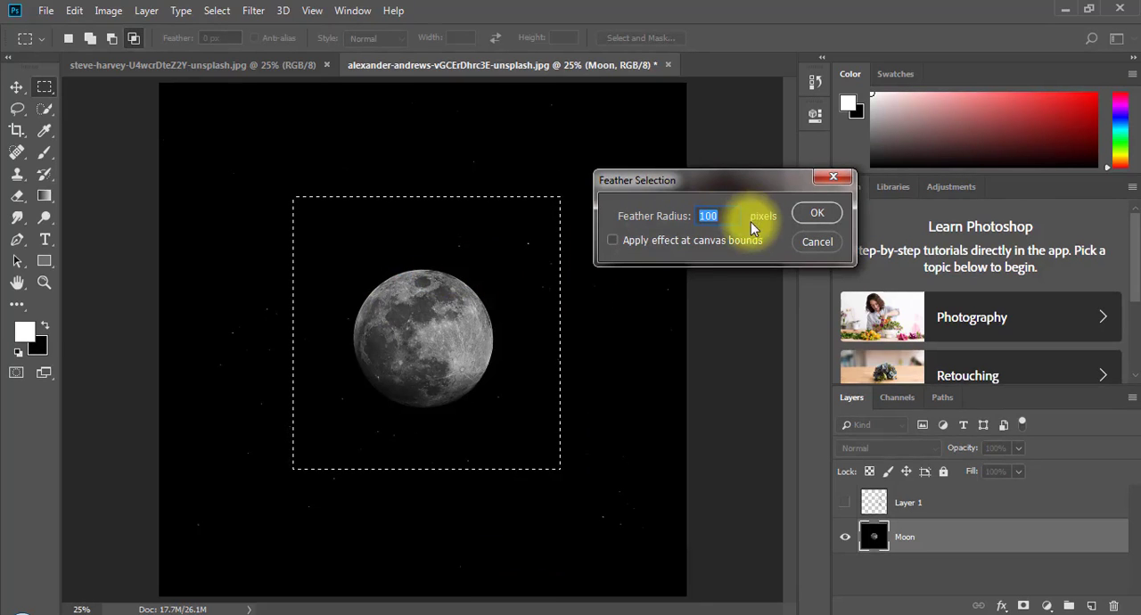
drag(732, 220, 576, 207)
double_click(713, 217)
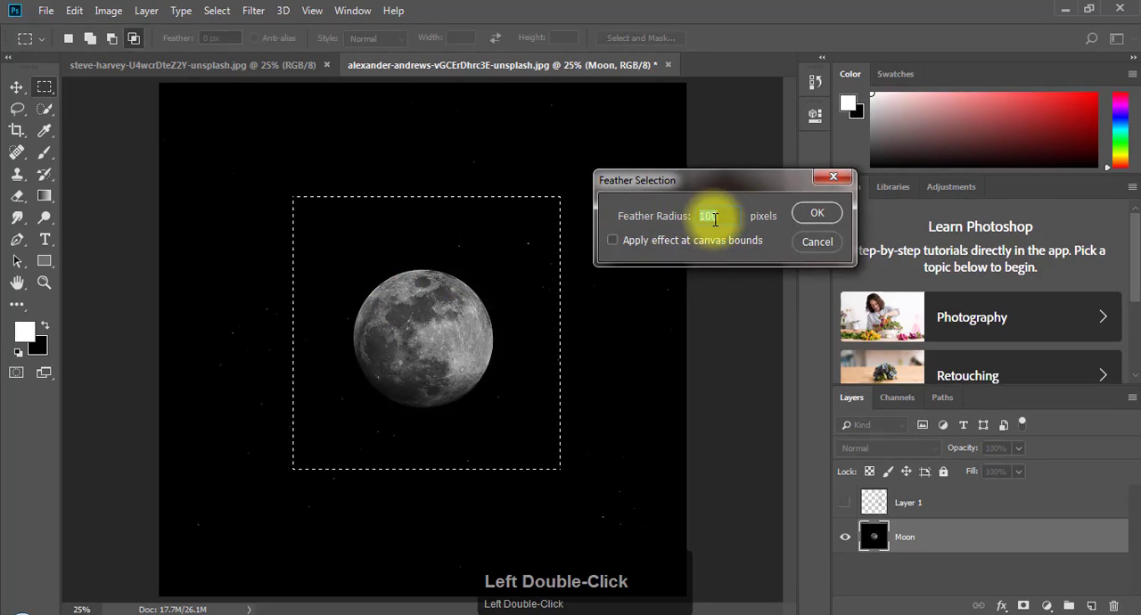
text(70)
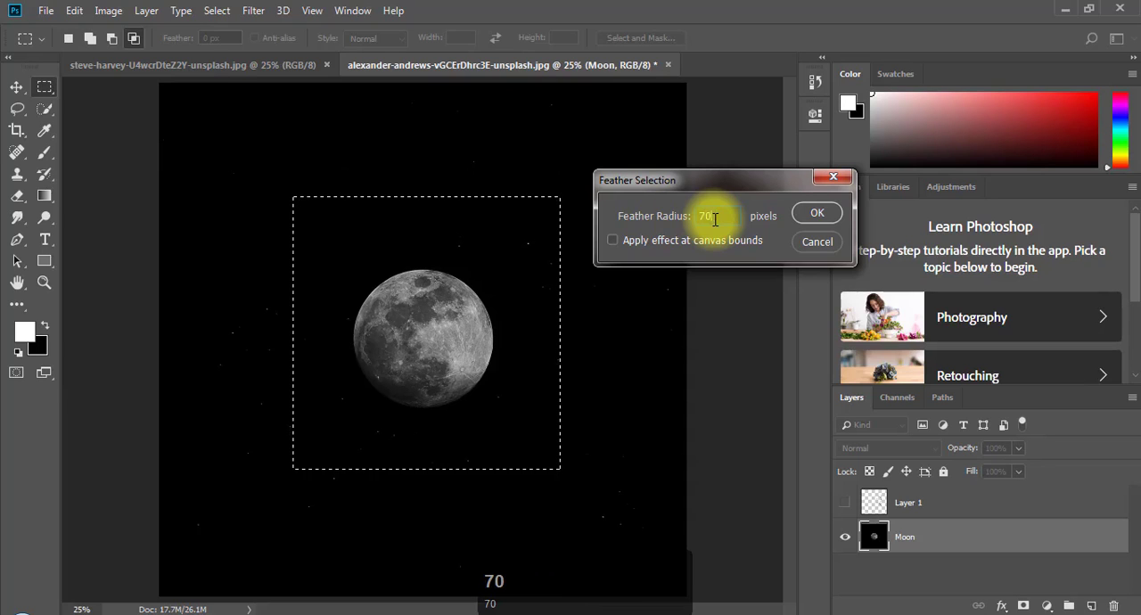
click(814, 212)
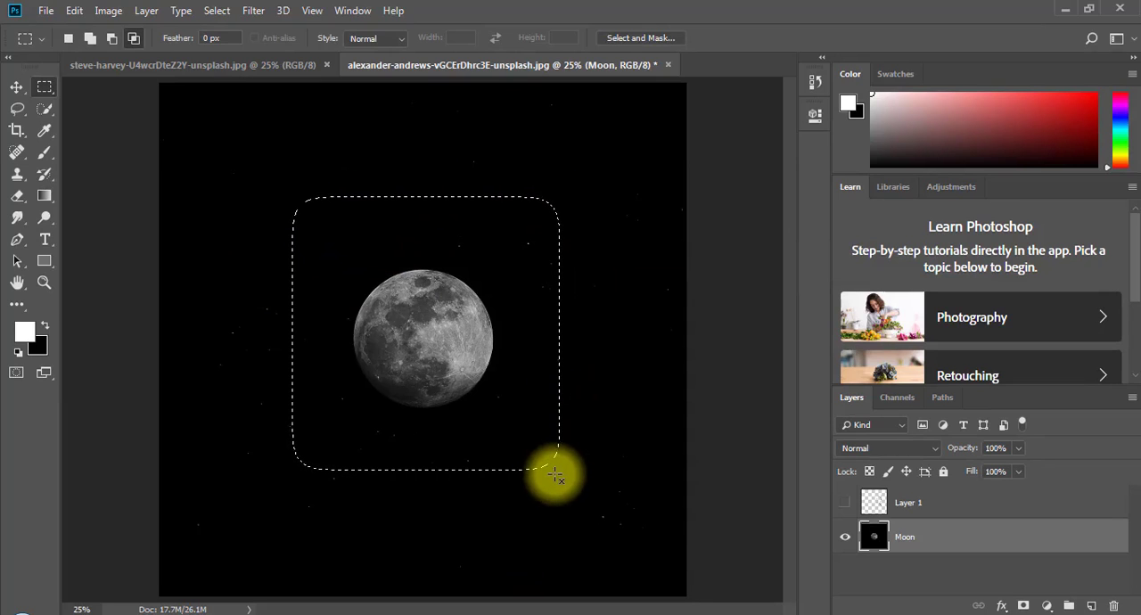
- Invert the feathered selection so it covers the sky outside the rounded rectangle around the moon
right_click(468, 237)
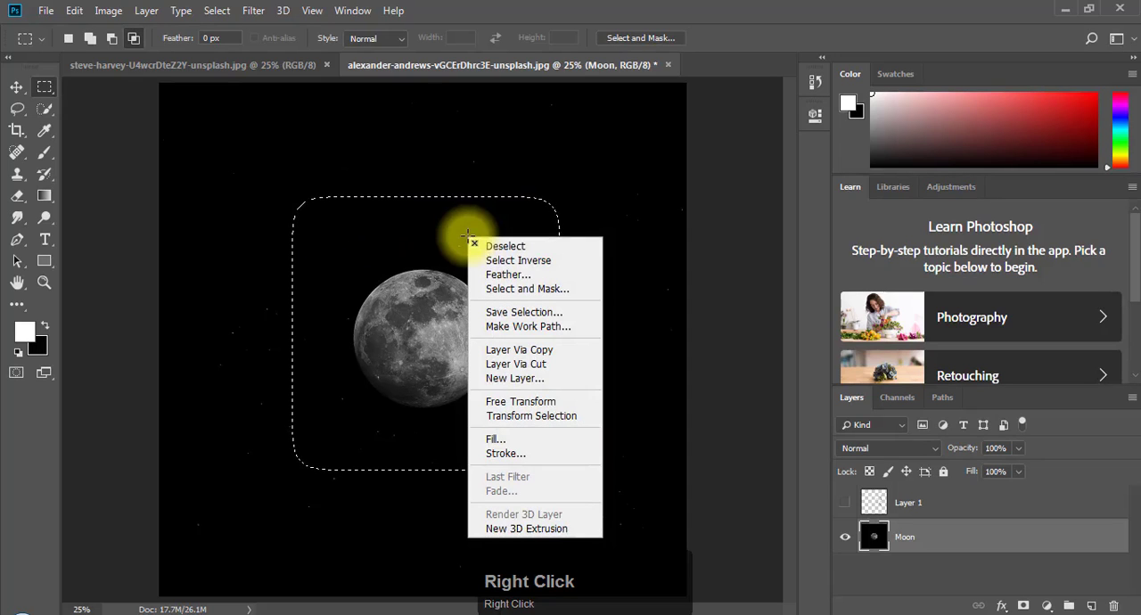
click(496, 264)
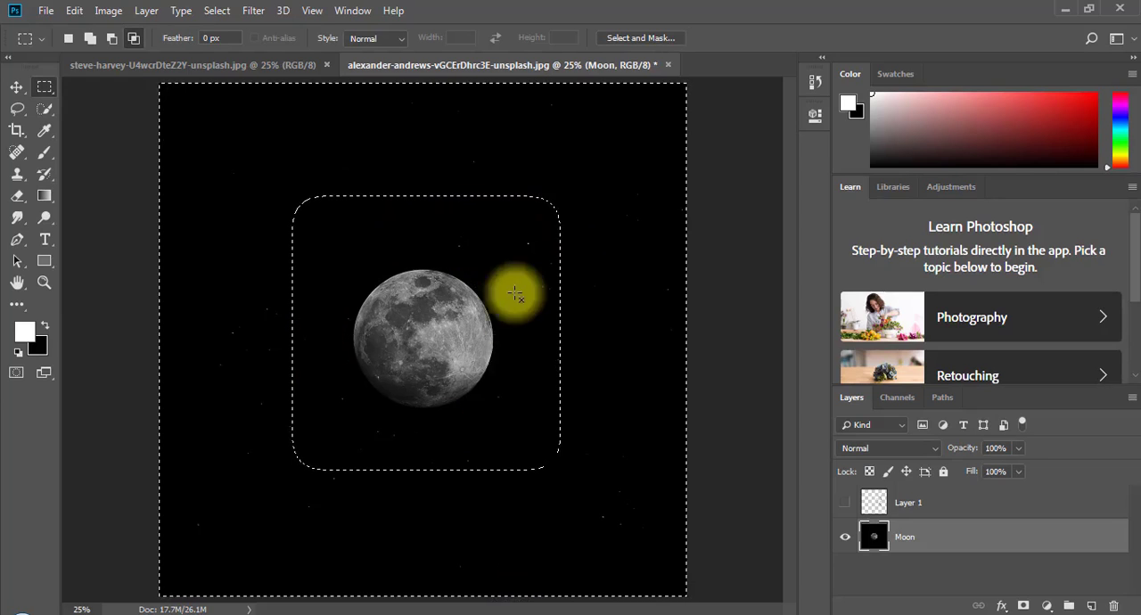
key(ctrl+z)
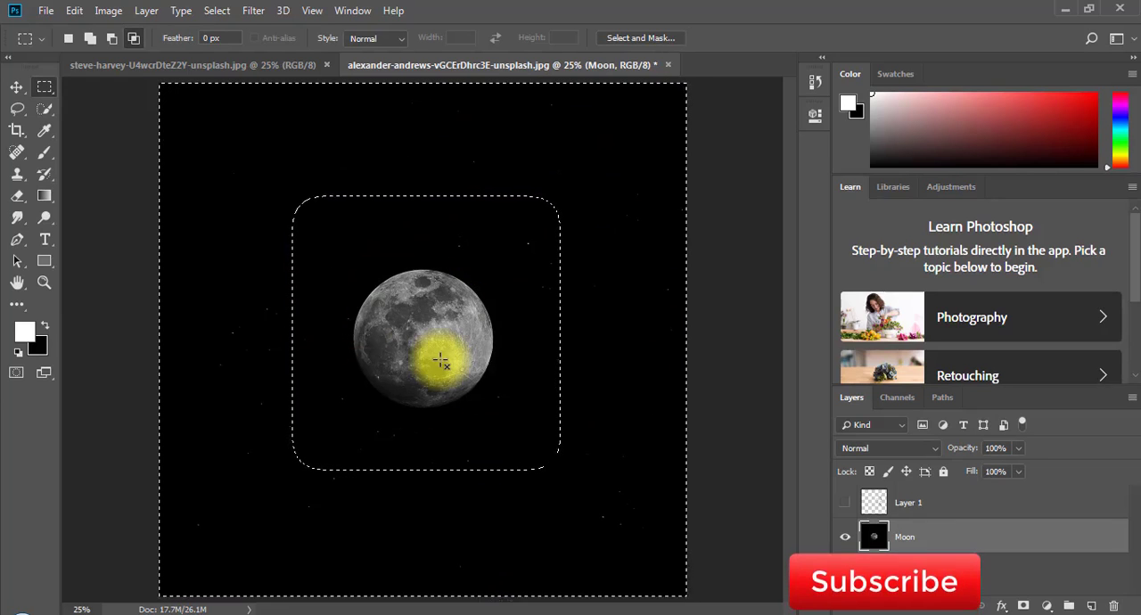
- Try a white fill of the inverted selection on the Moon layer, undo it, and clear the selection
key(alt+BackSpace)
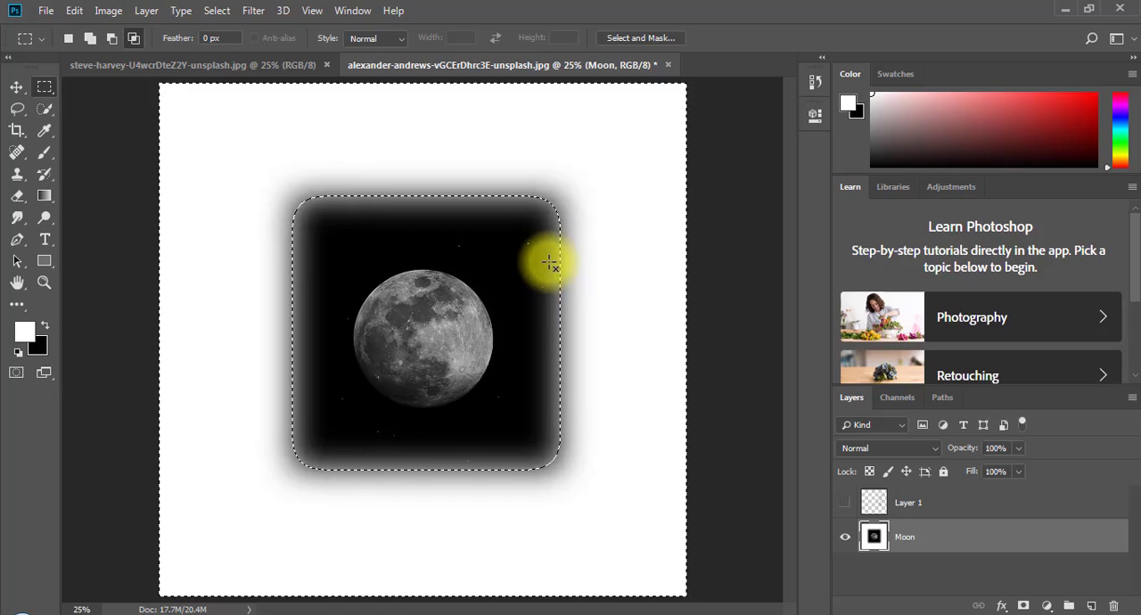
key(ctrl+alt+z)
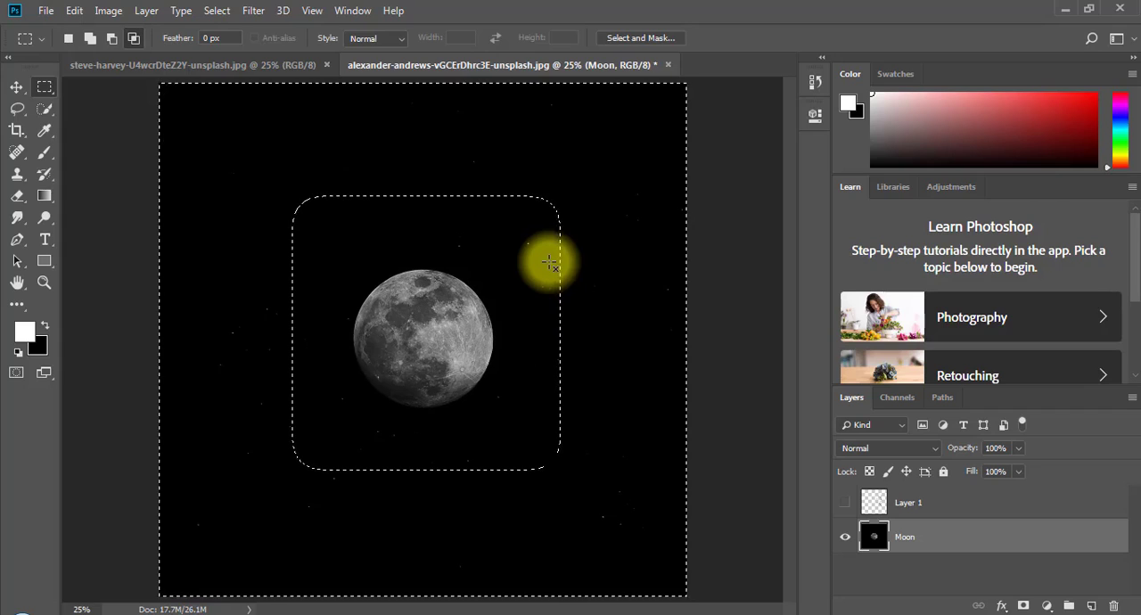
key(ctrl+d)
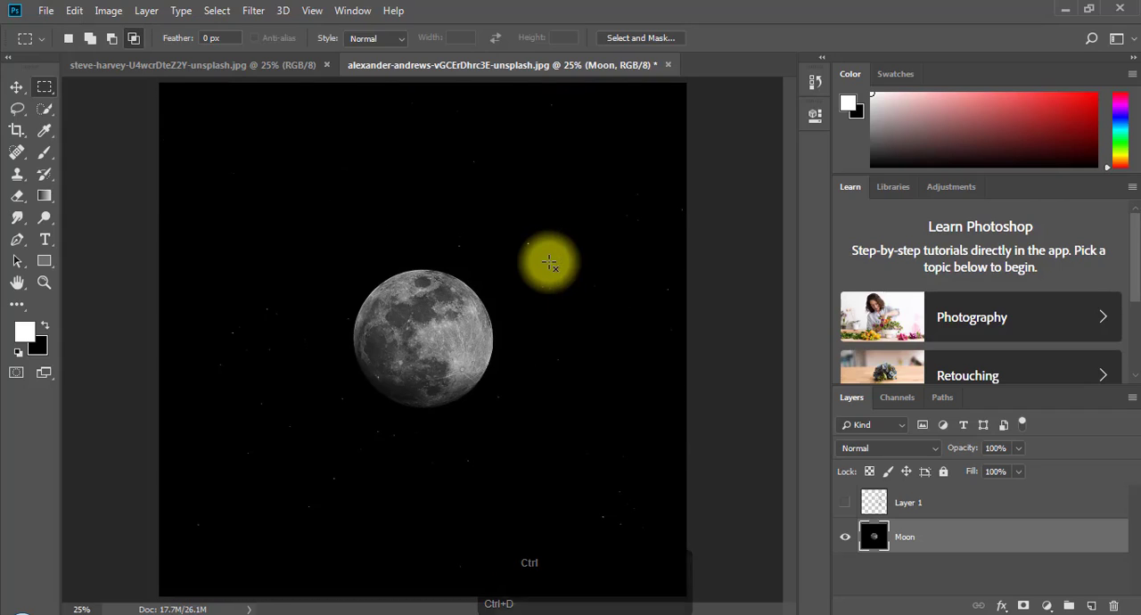
- Set the marquee style to Fixed Ratio with width 2 and height 3, and draw a selection enclosing the moon
click(377, 41)
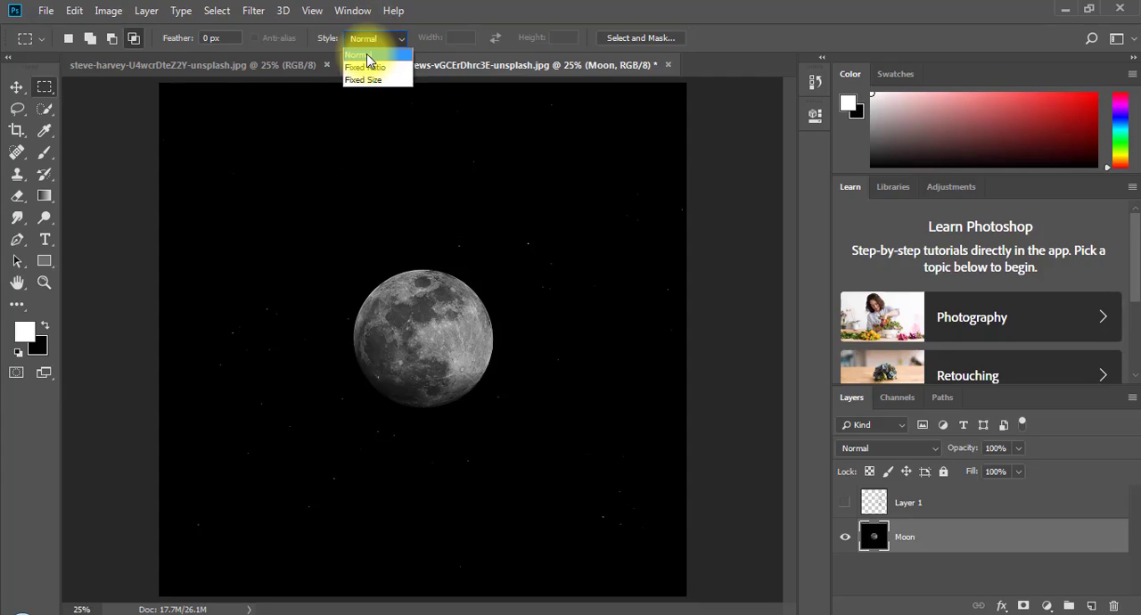
click(366, 68)
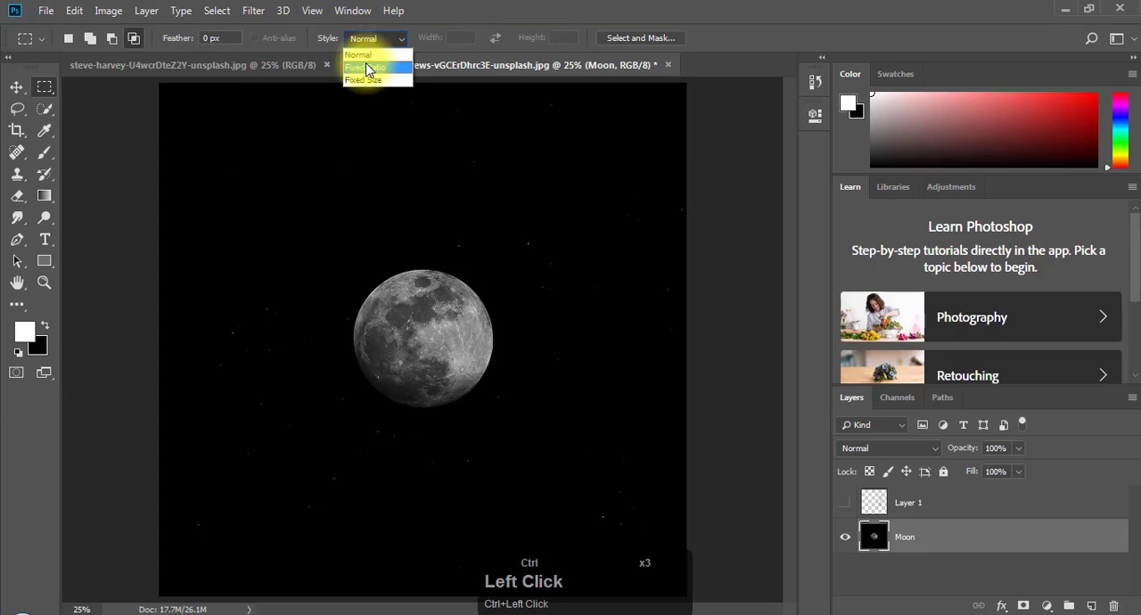
drag(466, 38, 404, 36)
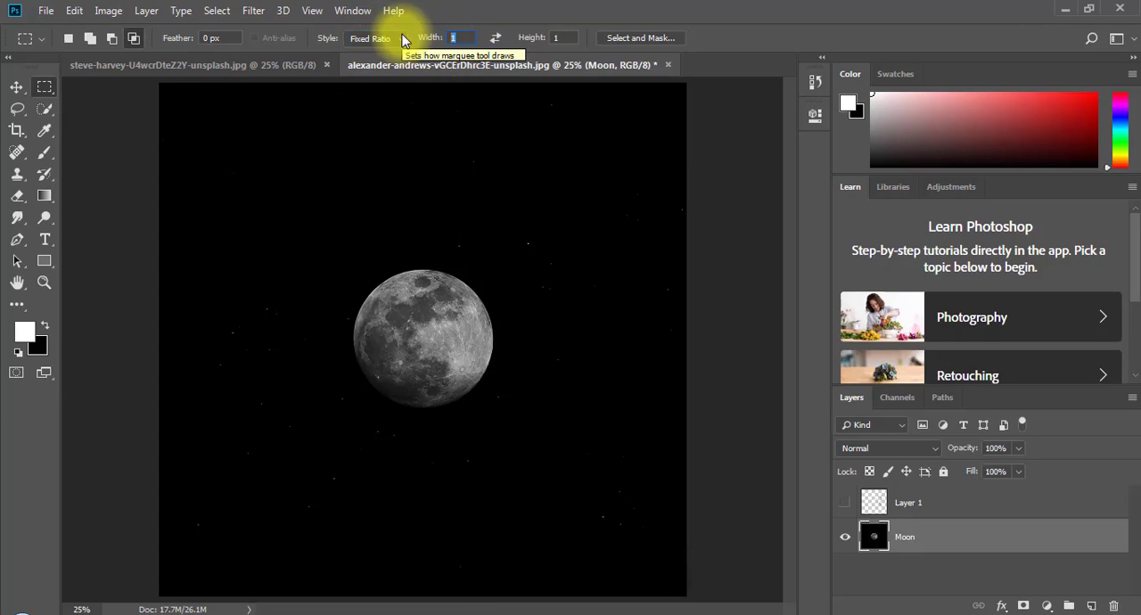
text(2)
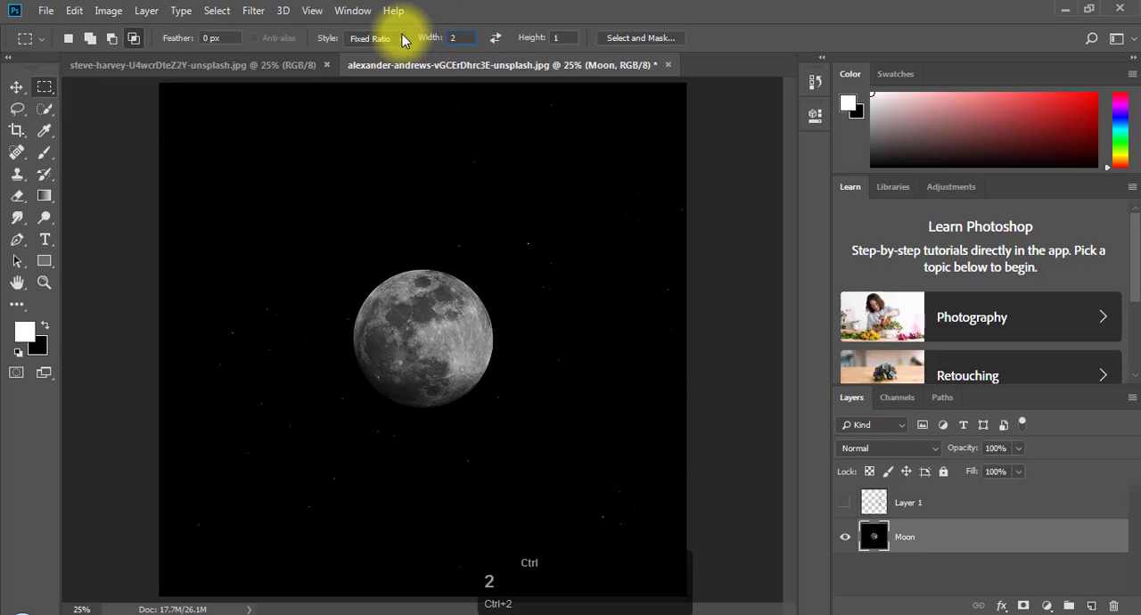
click(524, 37)
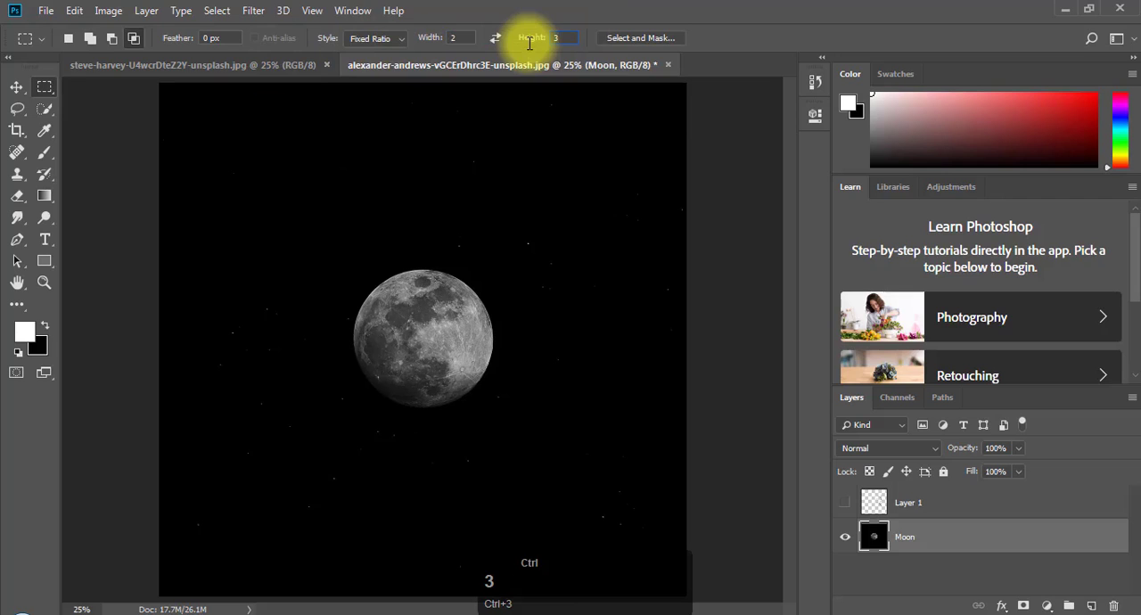
click(330, 172)
drag(260, 155, 546, 507)
click(354, 251)
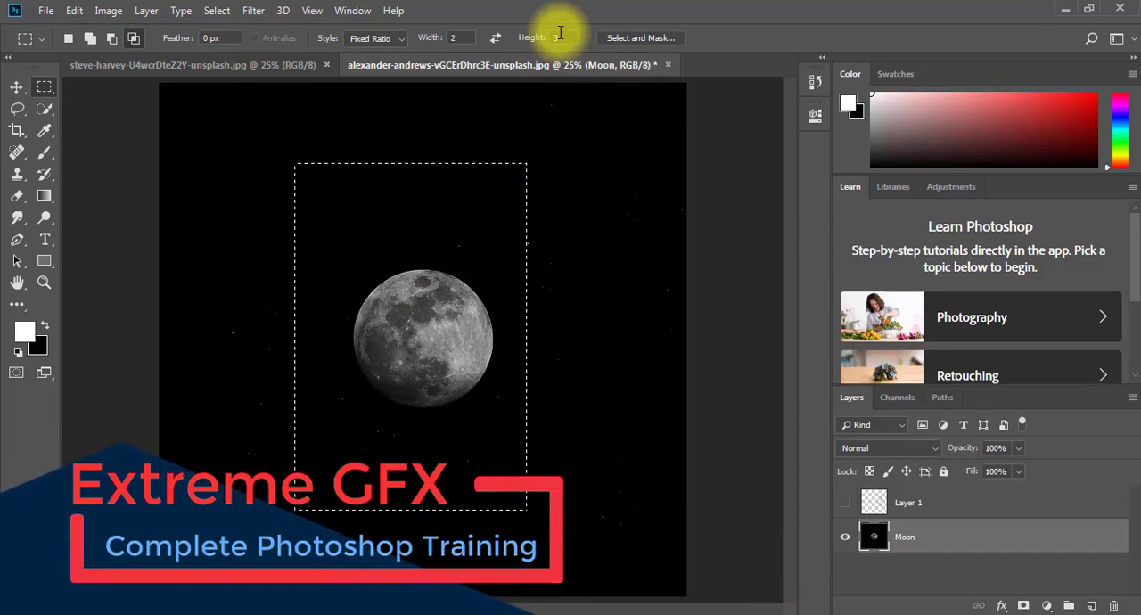
- Switch the marquee style to Fixed Size, place a 64 by 64 px selection in the sky above the moon, and deselect it
click(372, 38)
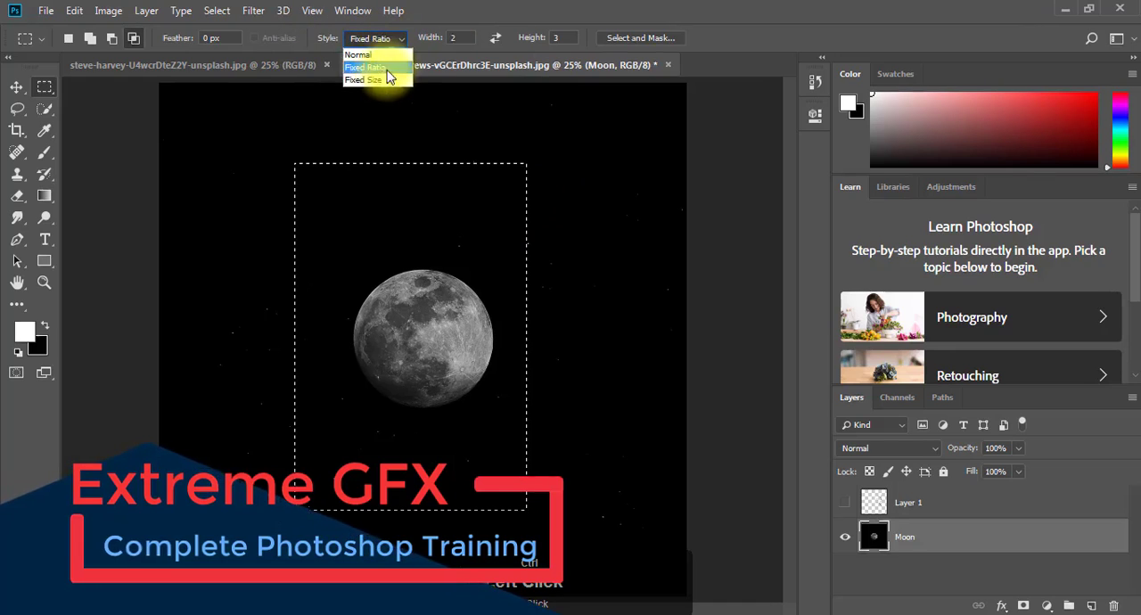
click(379, 85)
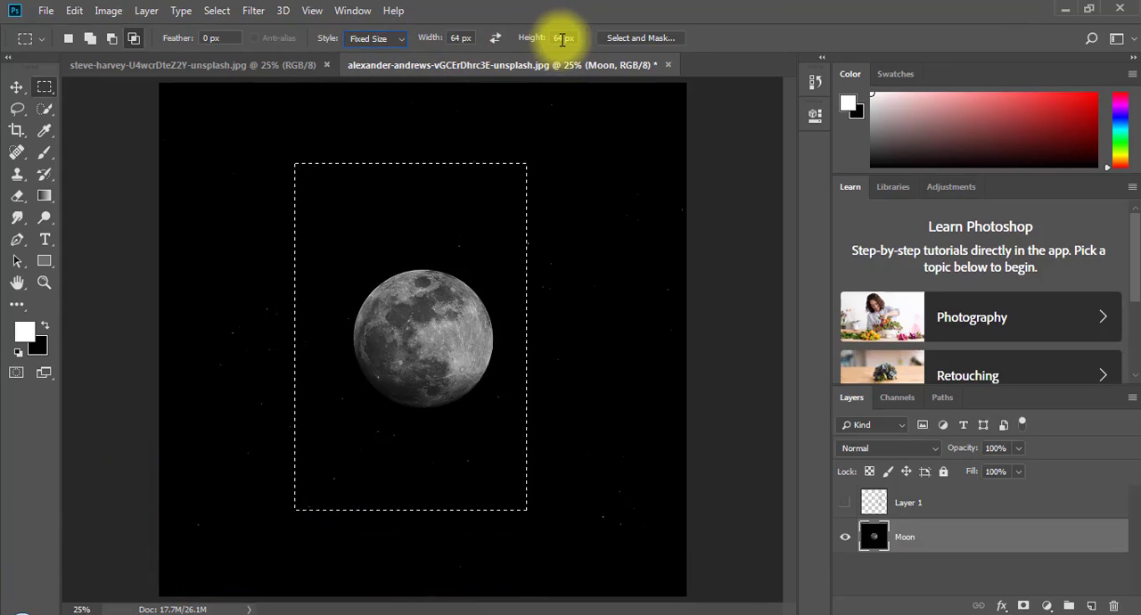
drag(280, 98, 336, 172)
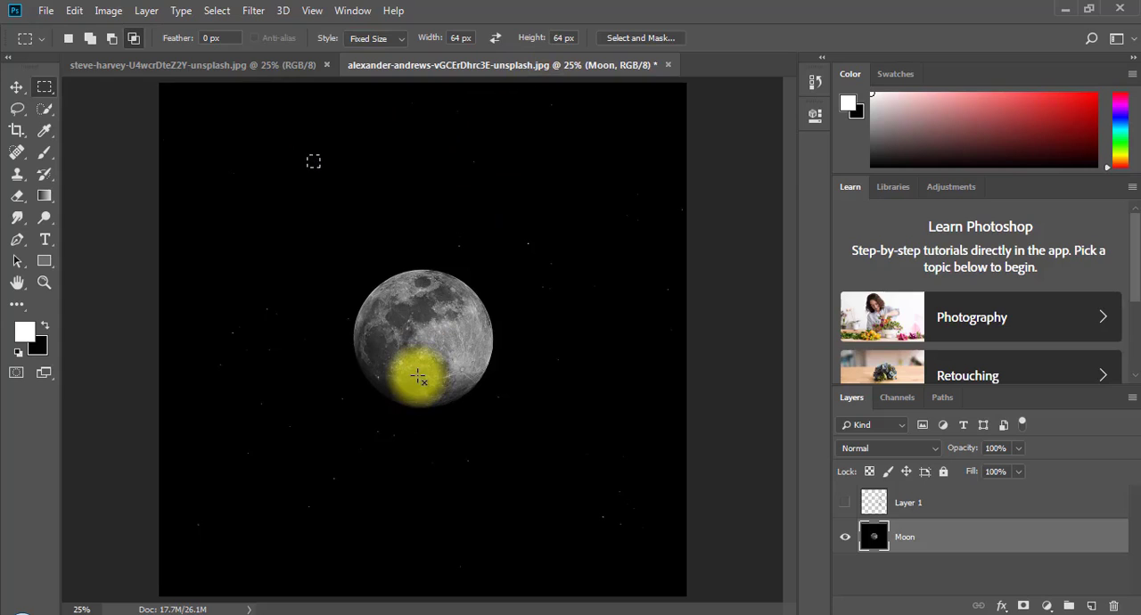
key(ctrl+d)
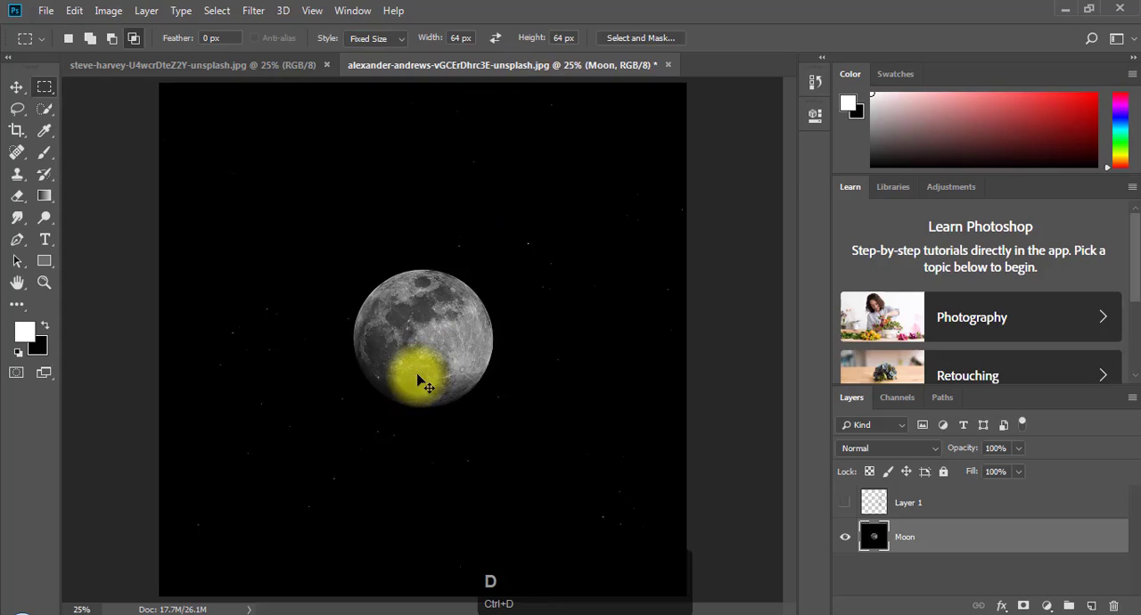
- Set the fixed marquee size to 164 px wide and 50 px high, and place one selection above the moon
click(456, 37)
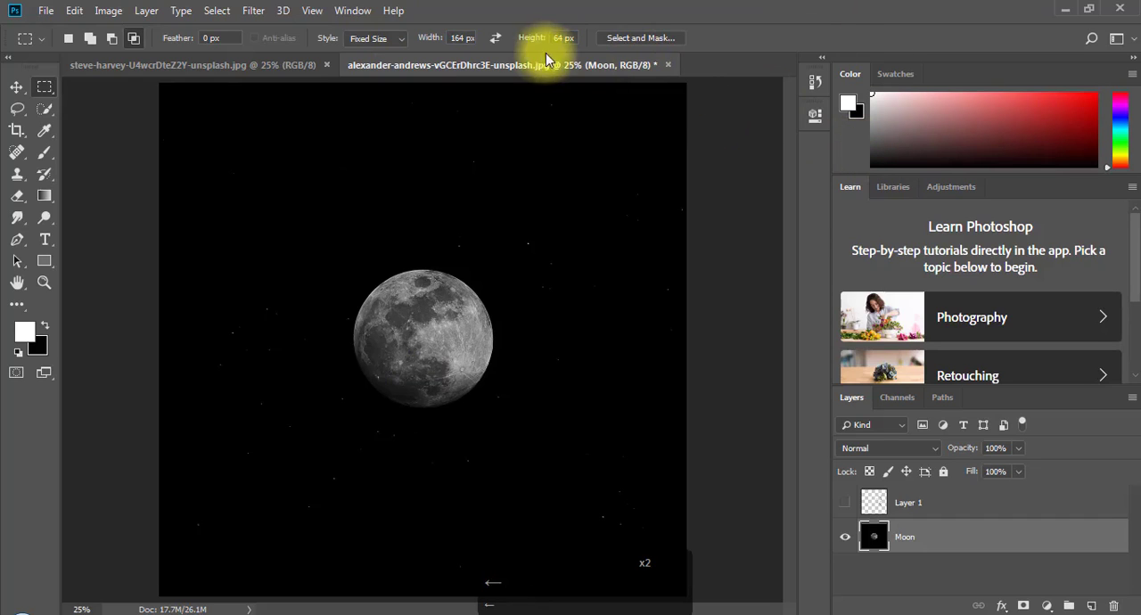
click(569, 38)
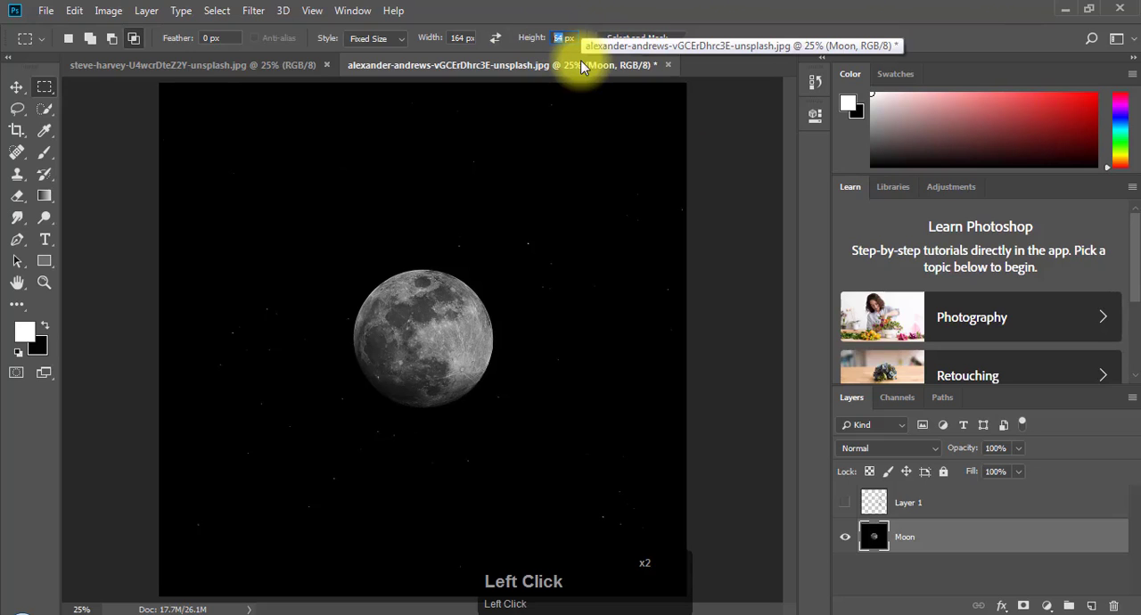
text(1)
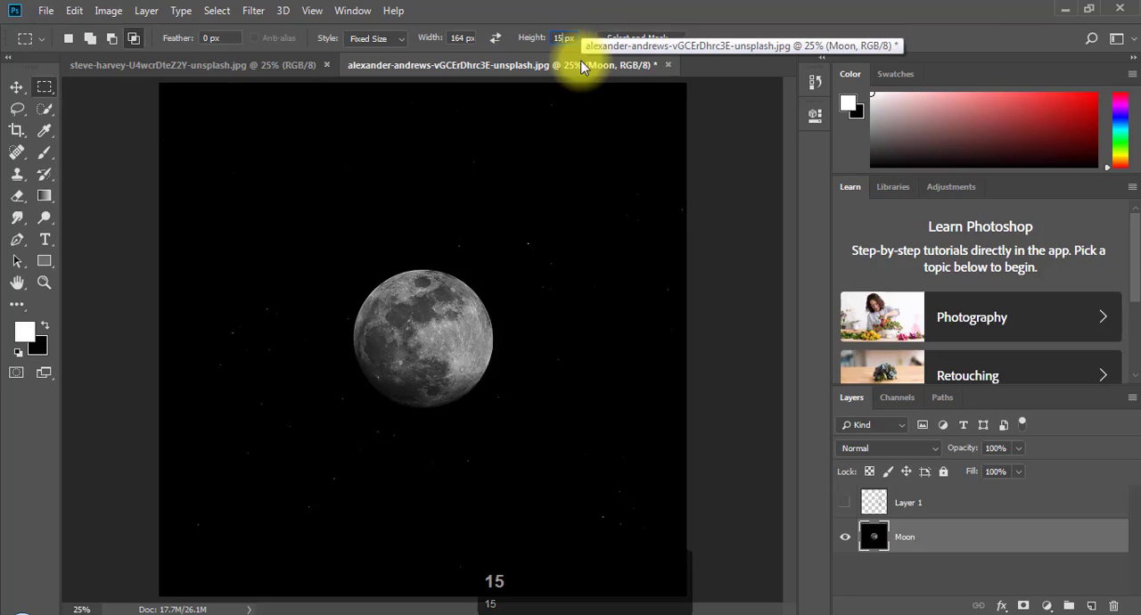
text(5)
key(BackSpace)
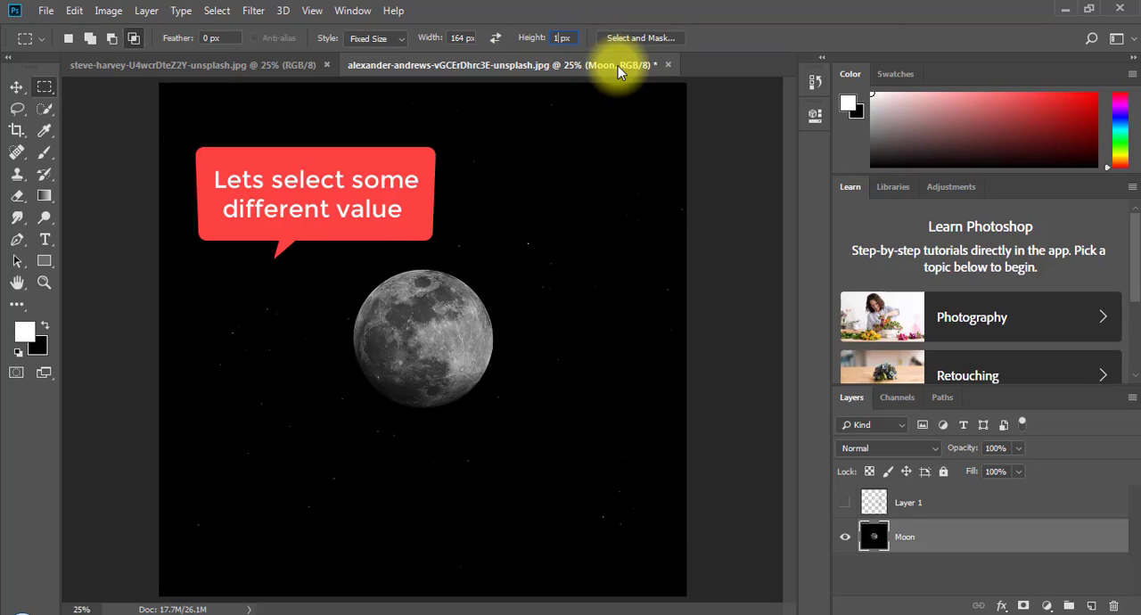
text(50)
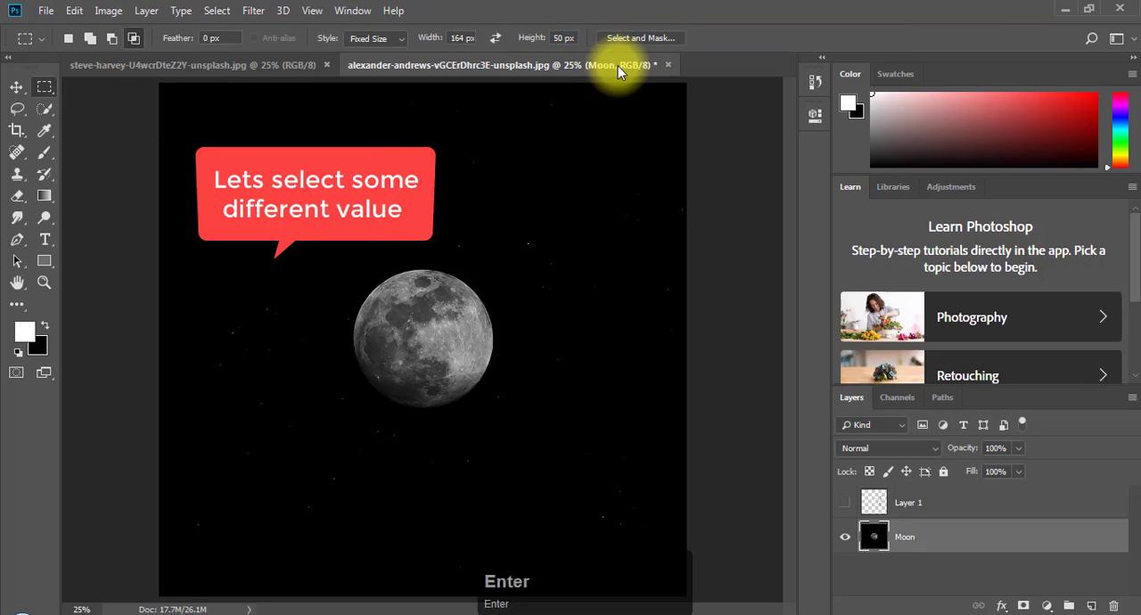
key(ctrl+d)
click(392, 161)
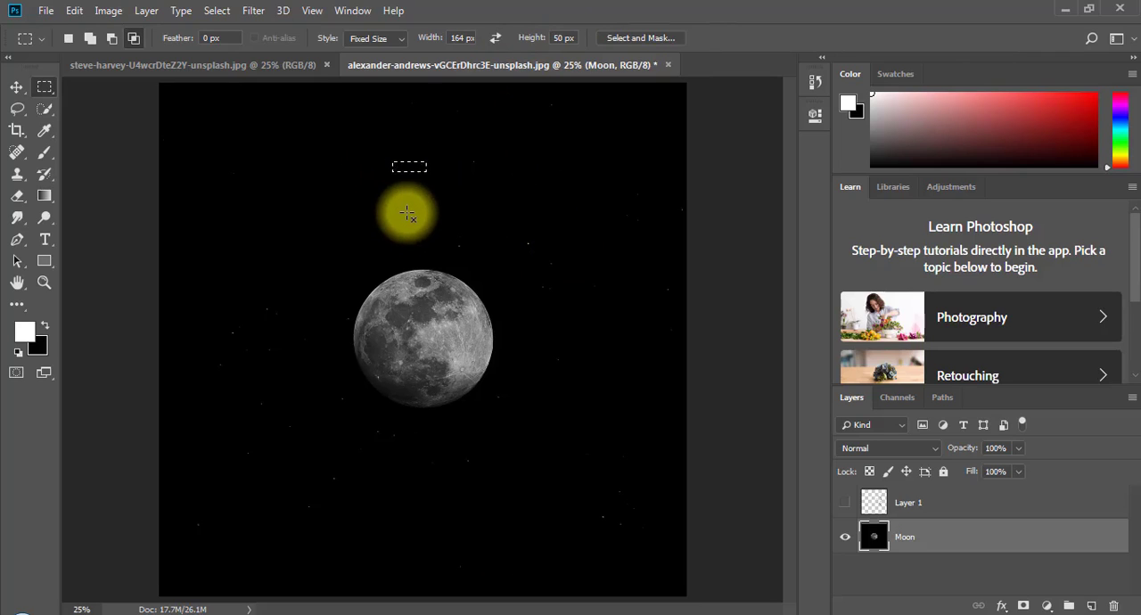
- Clear the fixed-size selection and set the marquee style back to Normal
click(366, 37)
click(365, 59)
click(468, 163)
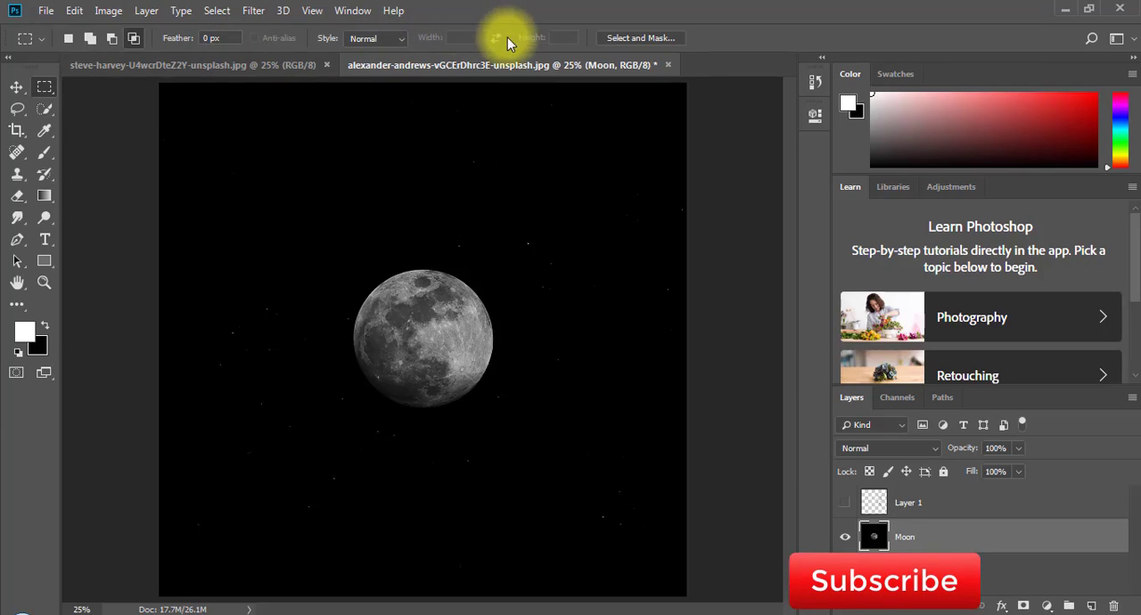
key(ctrl+d)
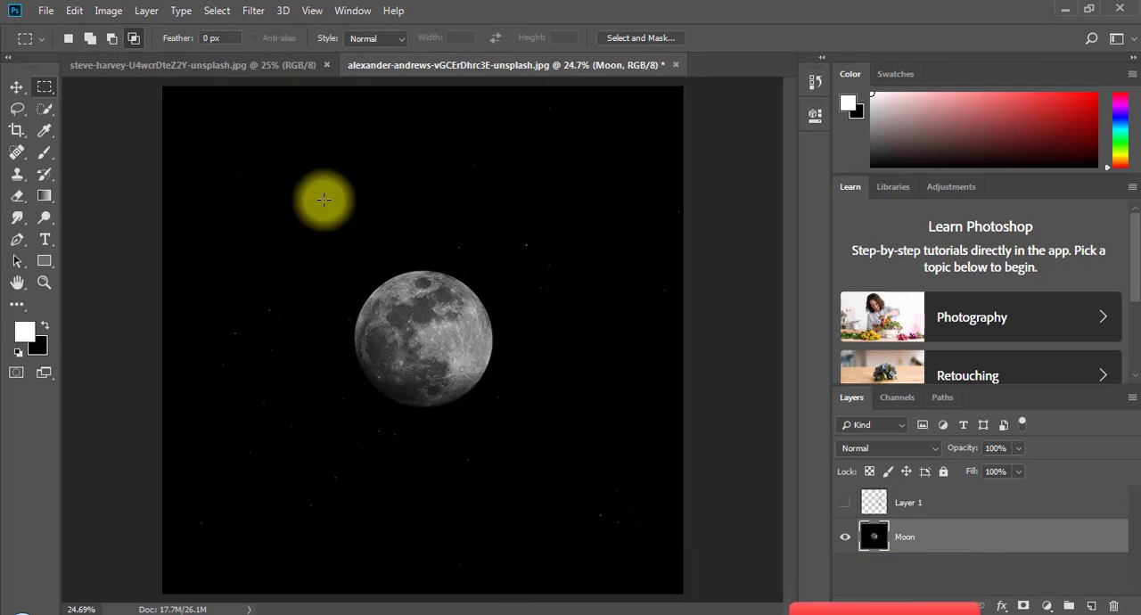
- Draw a circular selection about 17 in wide with the Elliptical Marquee, centre it over the moon and fill it with white
click(46, 90)
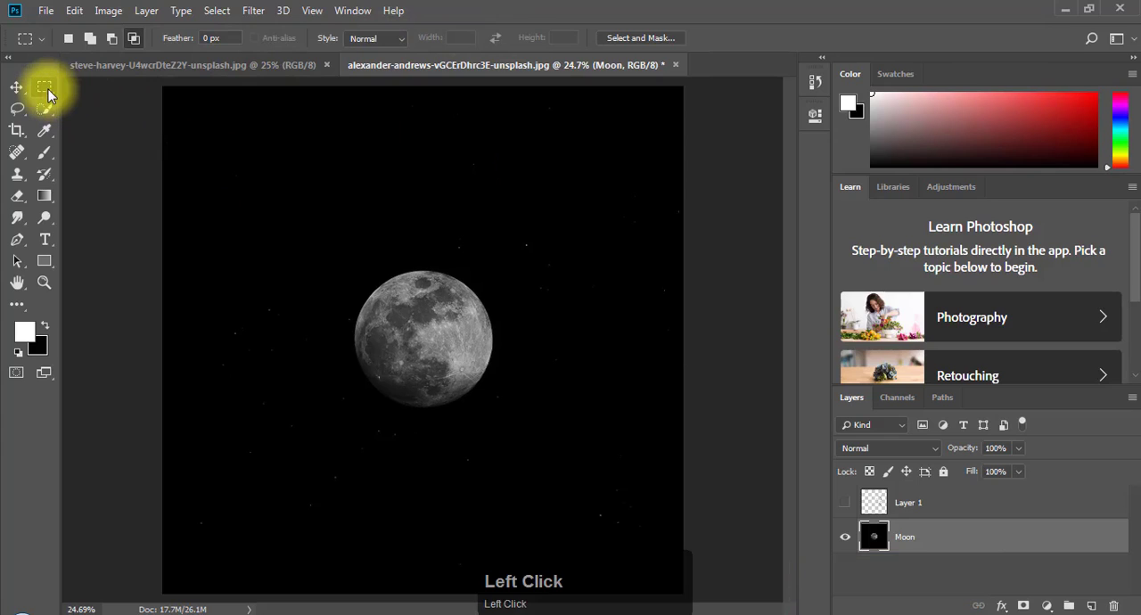
click(48, 91)
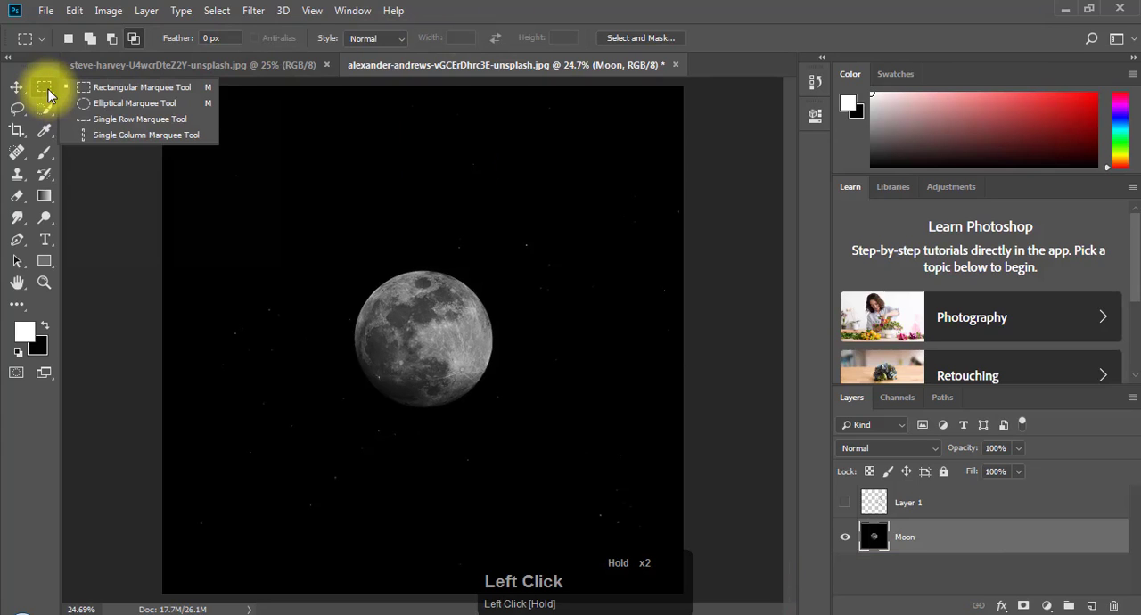
click(103, 104)
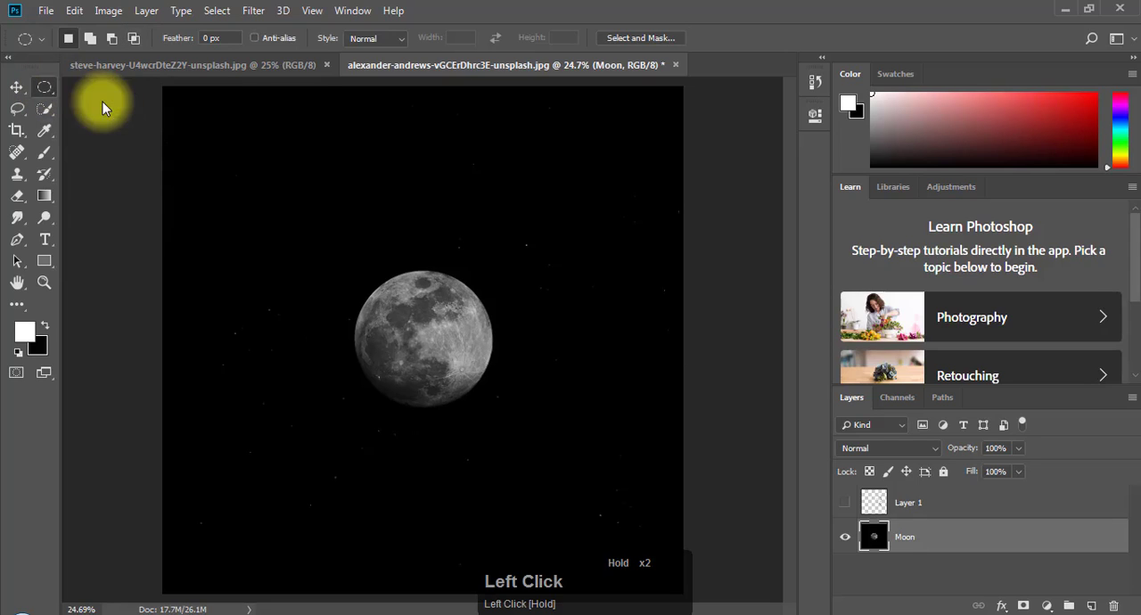
drag(283, 228, 578, 484)
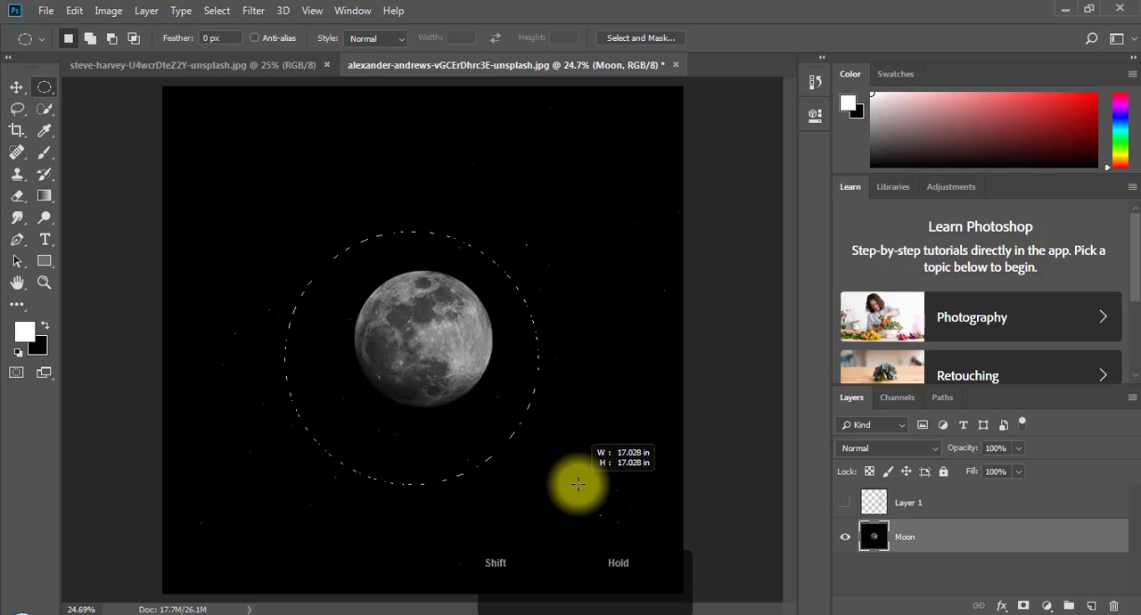
drag(579, 483, 579, 484)
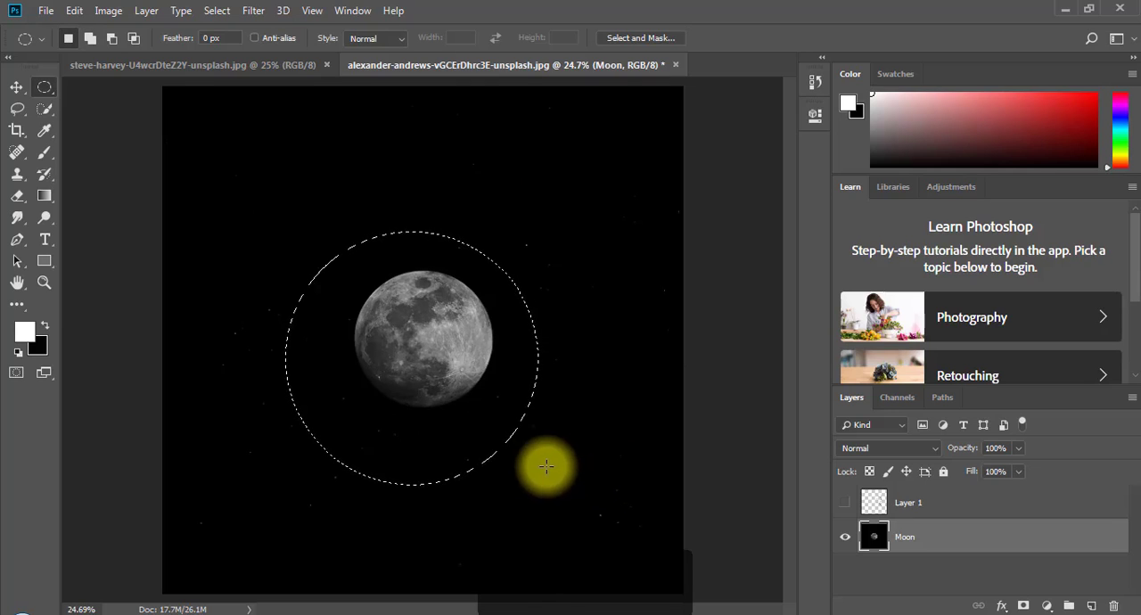
mouse_move(387, 415)
mouse_down()
mouse_move(387, 428)
mouse_move(401, 422)
mouse_up()
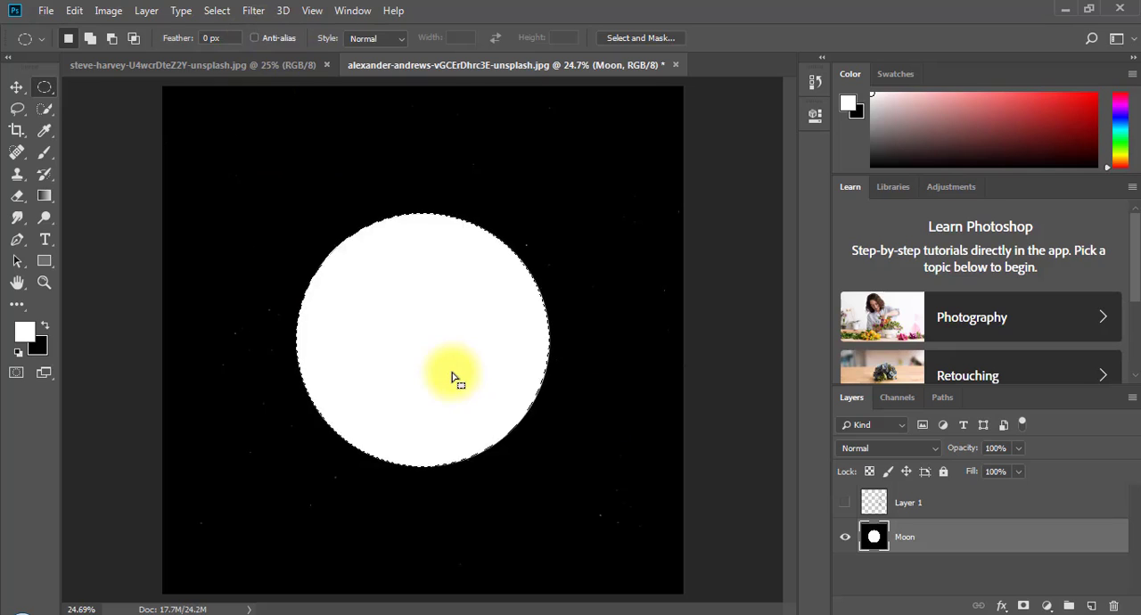
- Clear the circular selection and examine the pixels along the white circle's left edge
click(48, 282)
drag(267, 329, 428, 412)
key(ctrl+d)
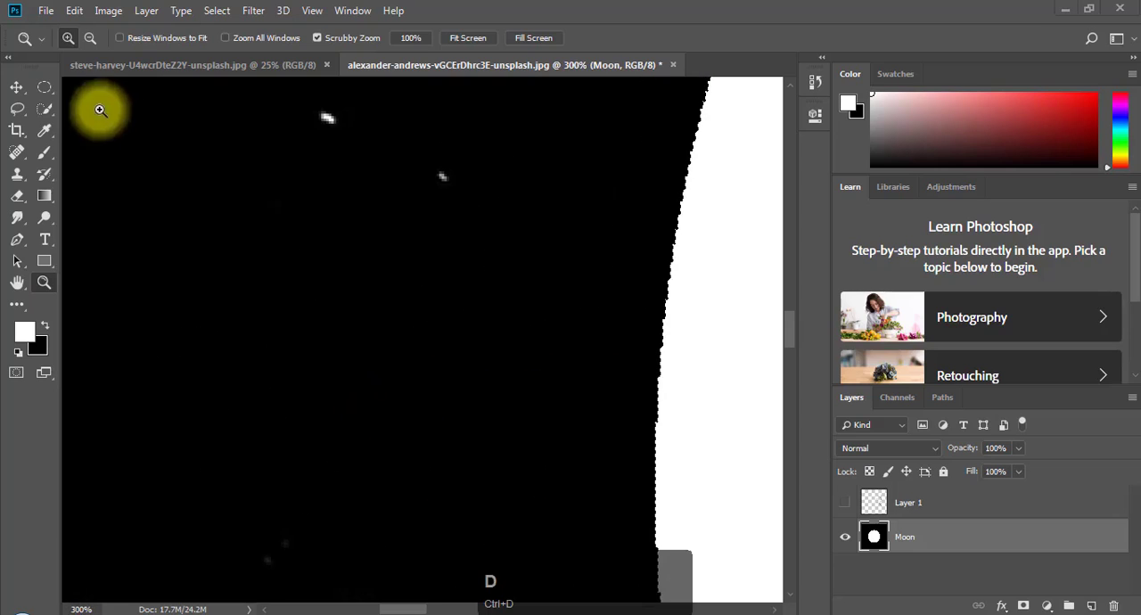
- Enable Anti-alias for the Elliptical Marquee, fill a small oval selection beside the large circle with white, and deselect
click(44, 86)
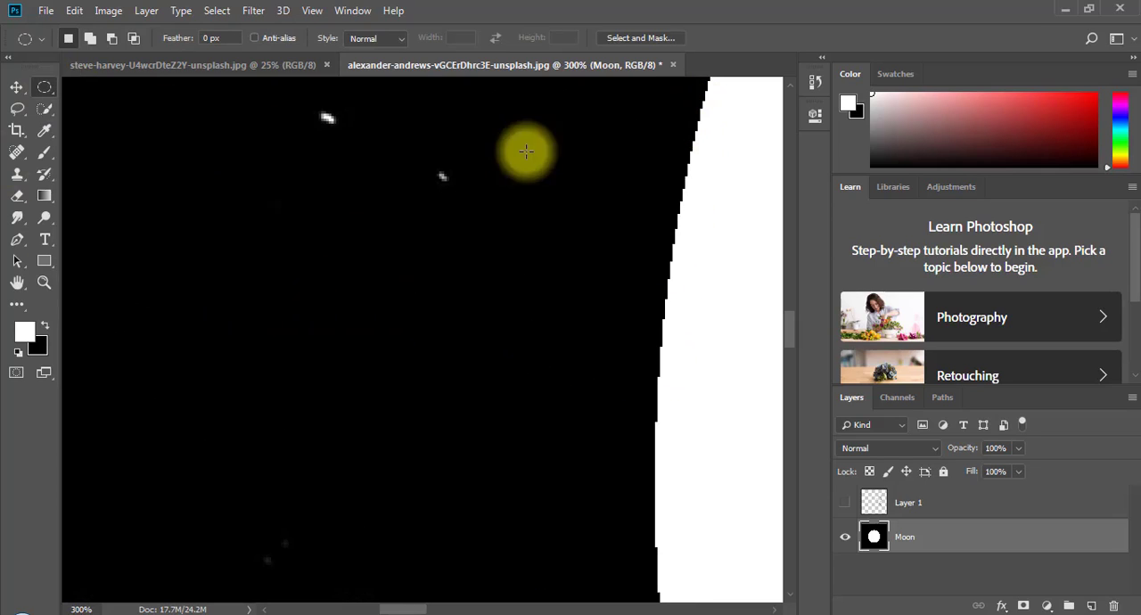
click(255, 38)
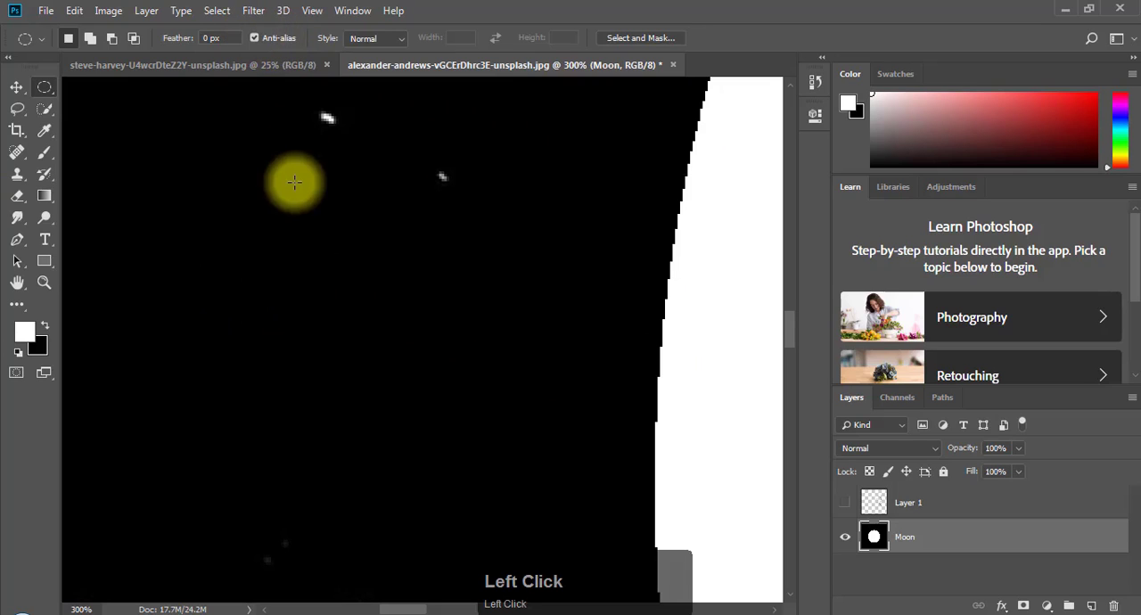
drag(132, 107, 584, 582)
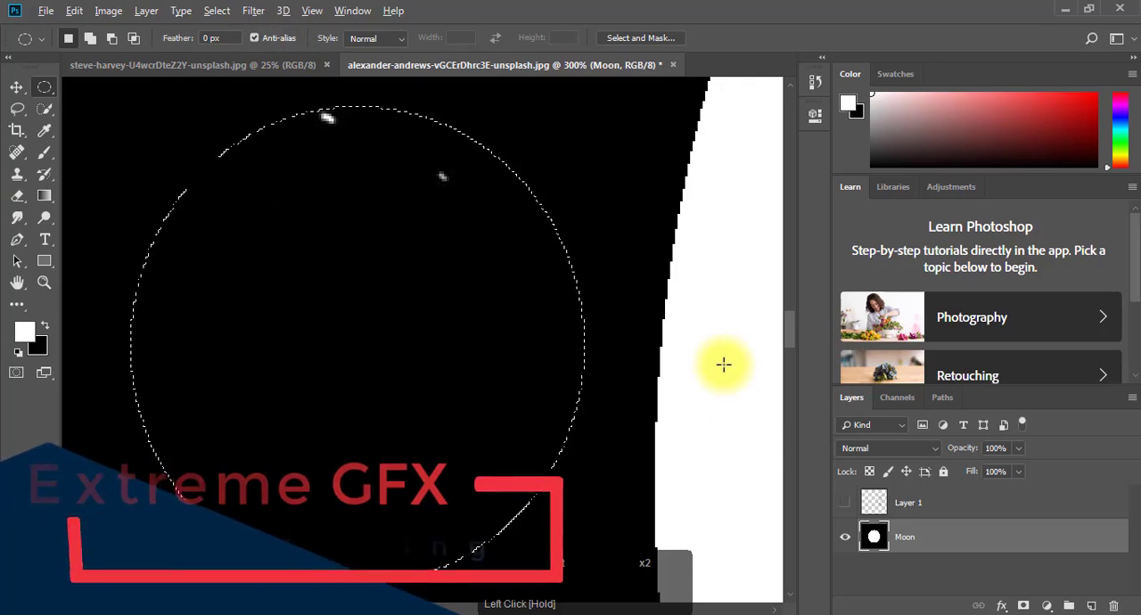
key(alt+BackSpace)
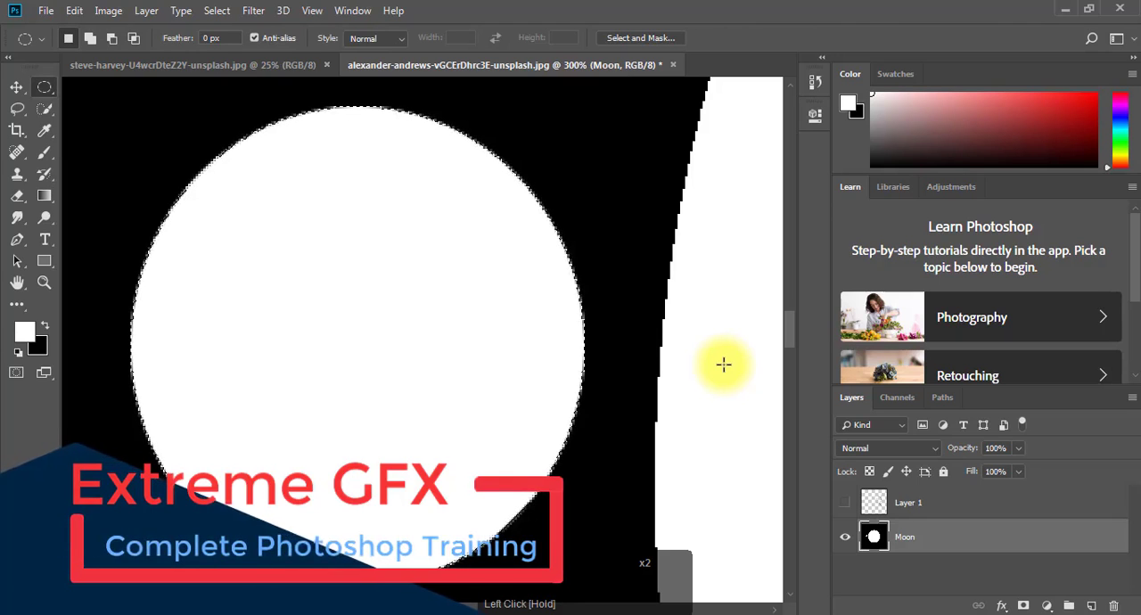
key(ctrl+d)
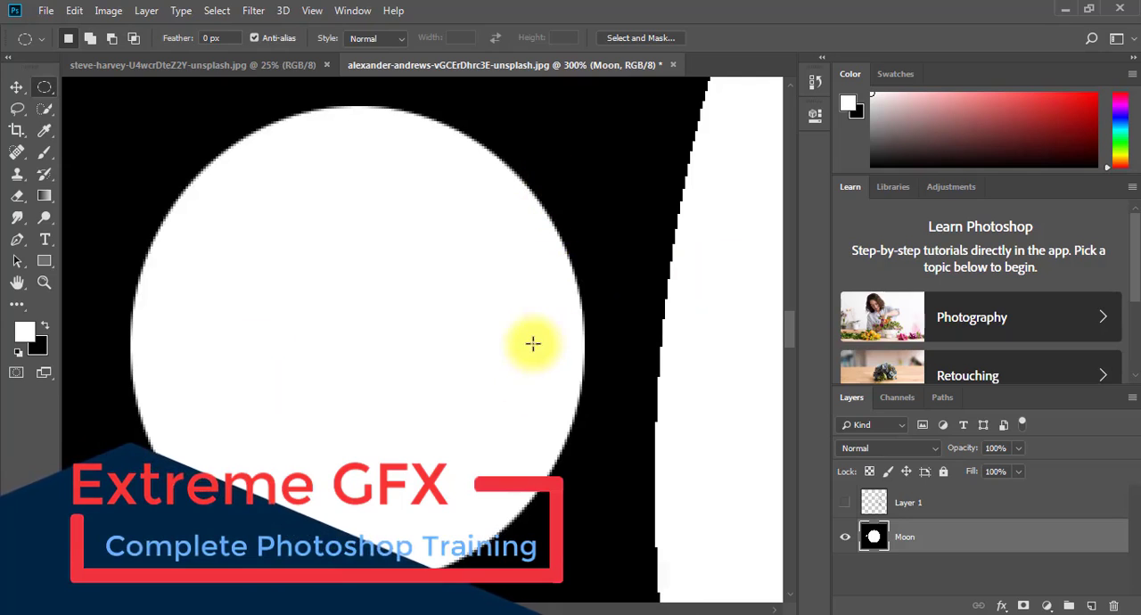
- Compare the edge of the small anti-aliased oval with the edge of the large white circle, up close and at full-image size
click(44, 282)
click(685, 191)
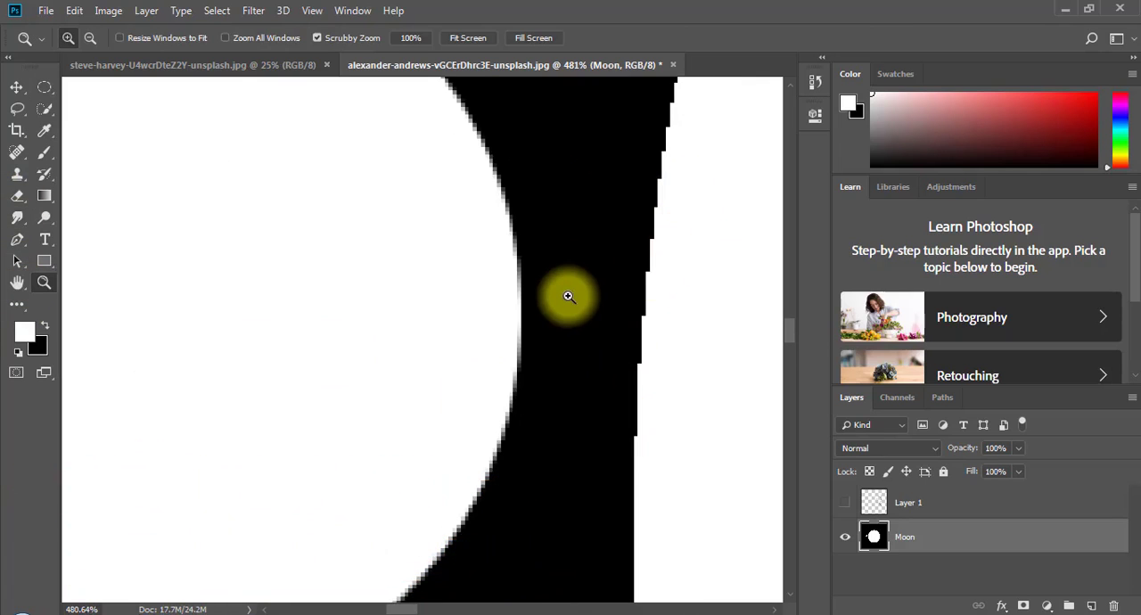
click(40, 91)
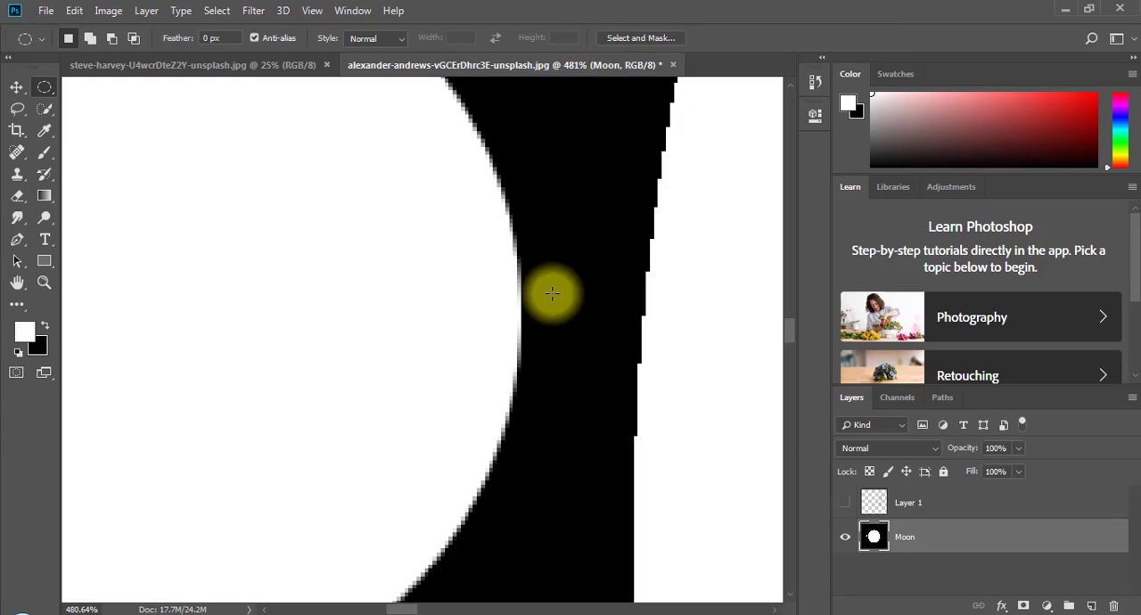
key(ctrl+1)
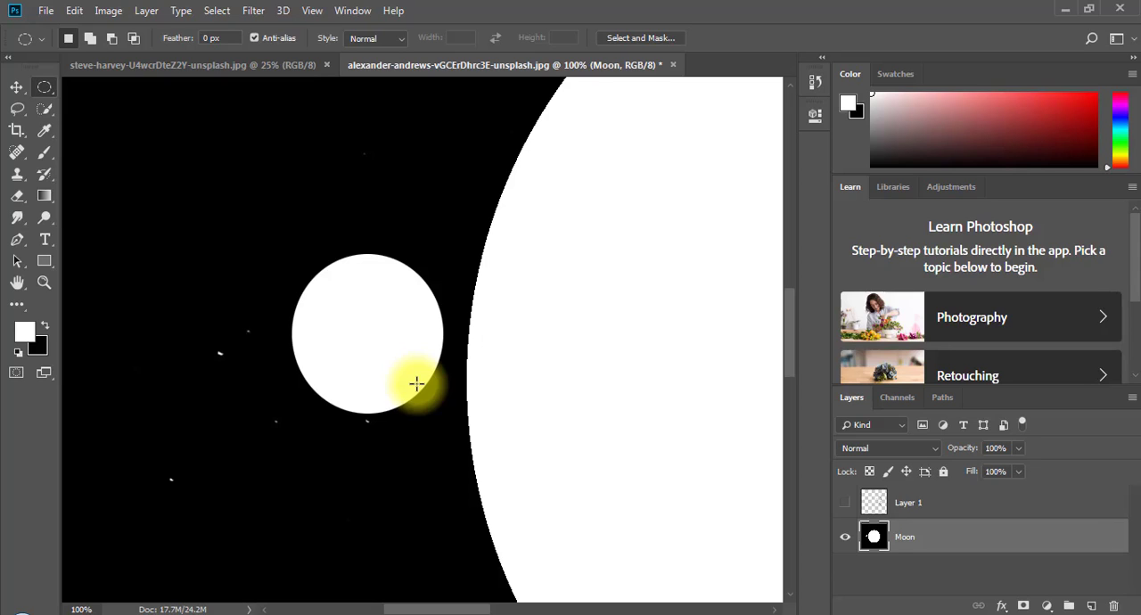
key(ctrl+minus)
key(ctrl+minus)
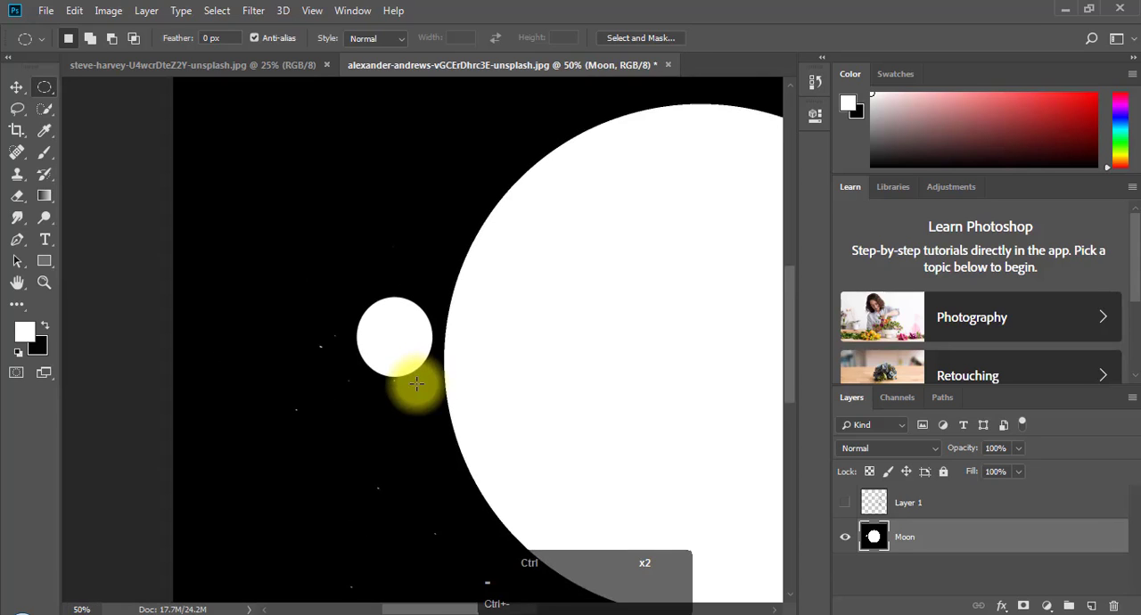
key(ctrl+minus)
key(ctrl+minus)
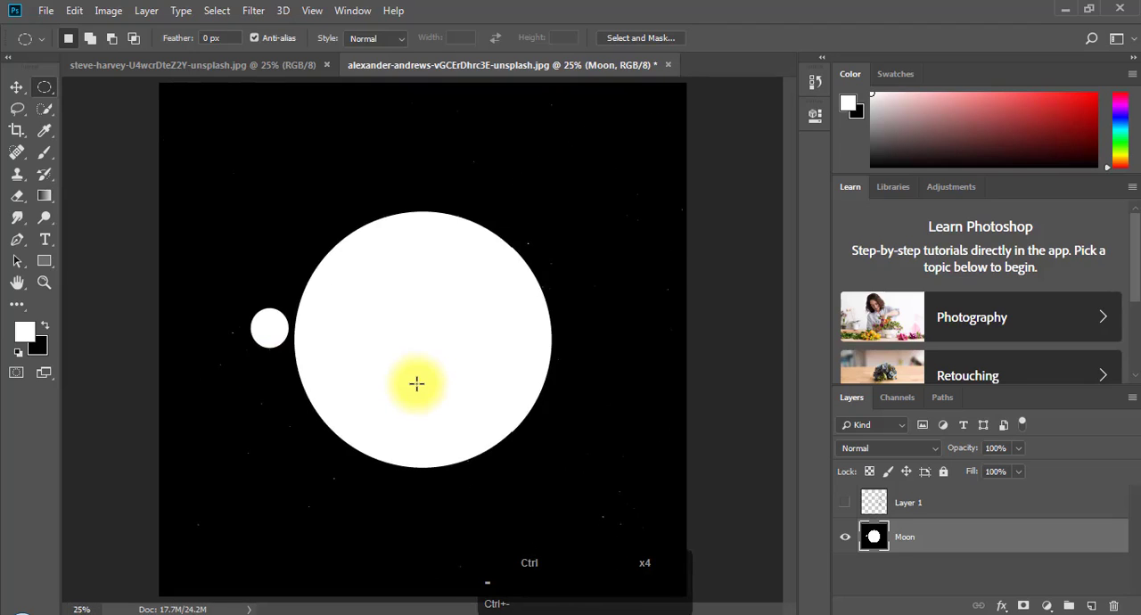
key(ctrl+minus)
key(ctrl+plus)
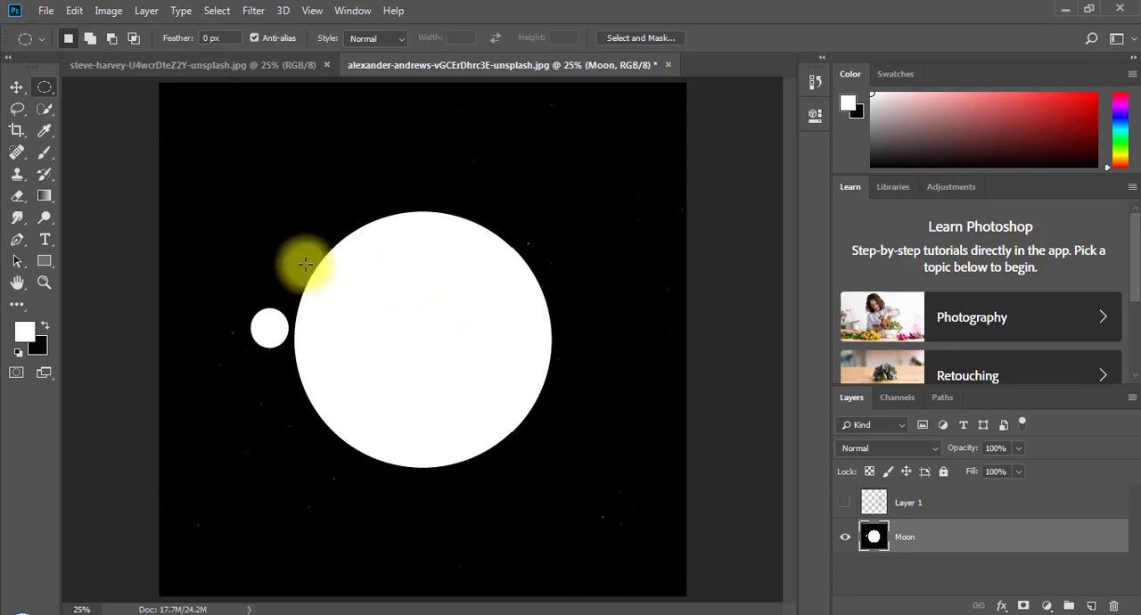
double_click(318, 191)
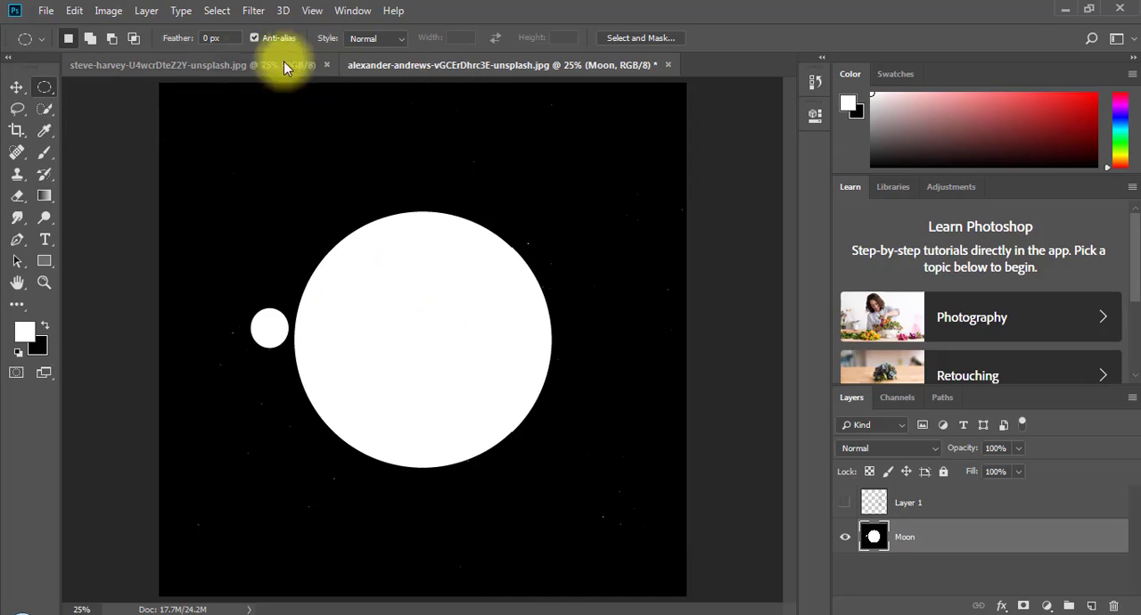
- Switch to the open coffee cup photo and activate the Single Row Marquee tool
click(232, 59)
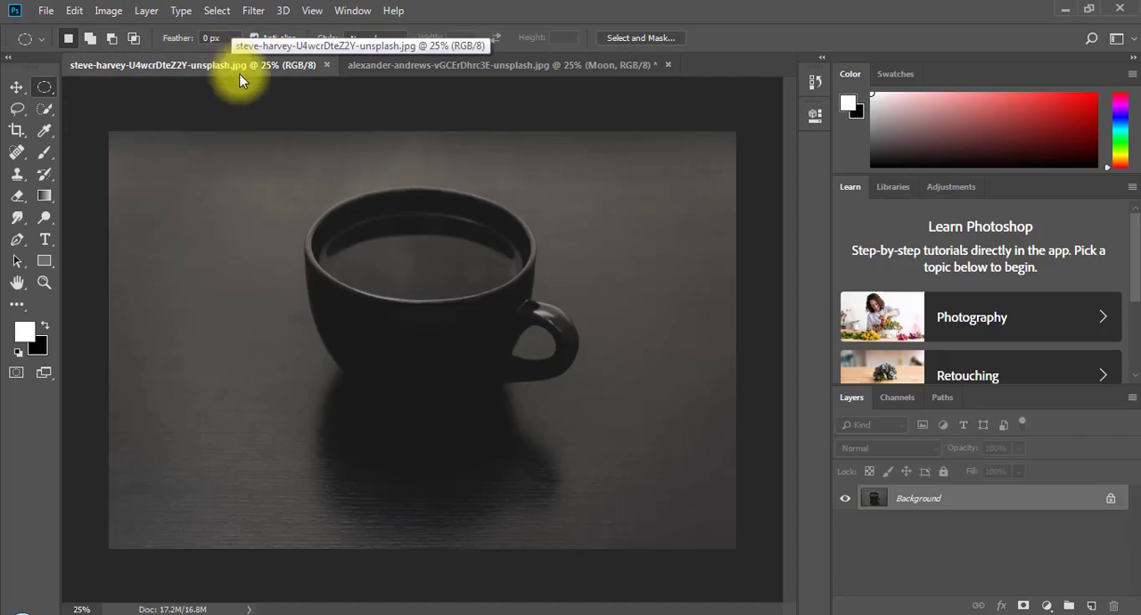
click(37, 88)
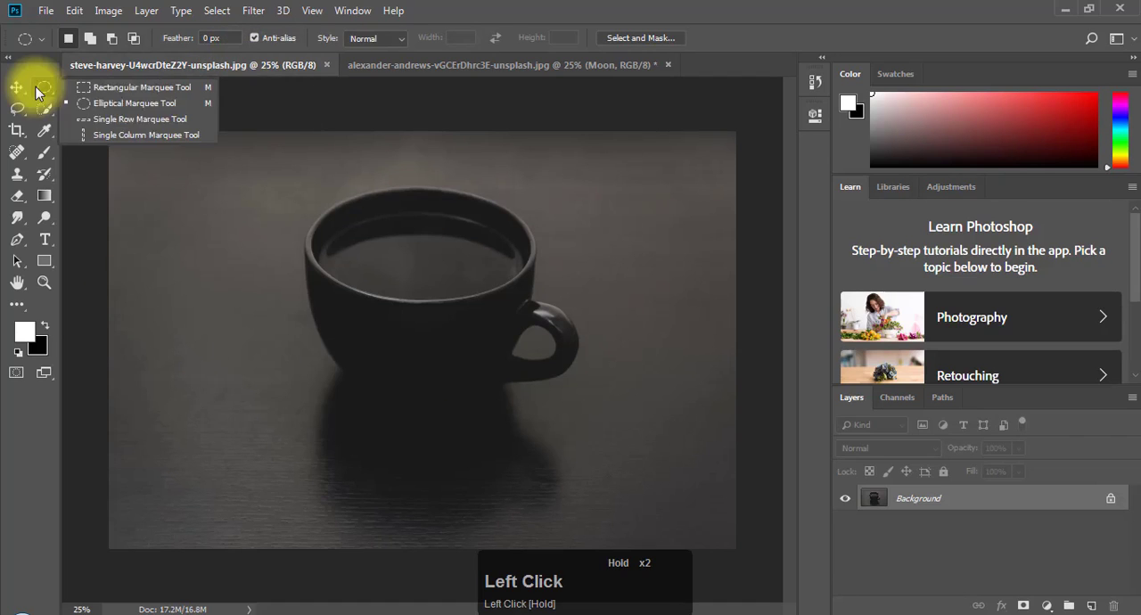
click(145, 124)
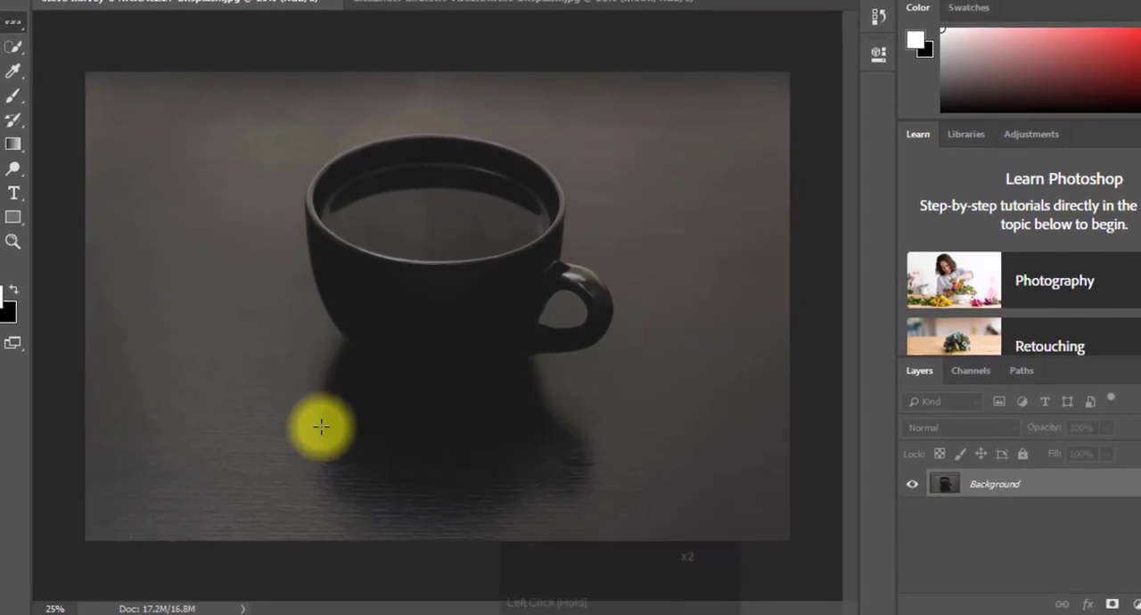
click(321, 426)
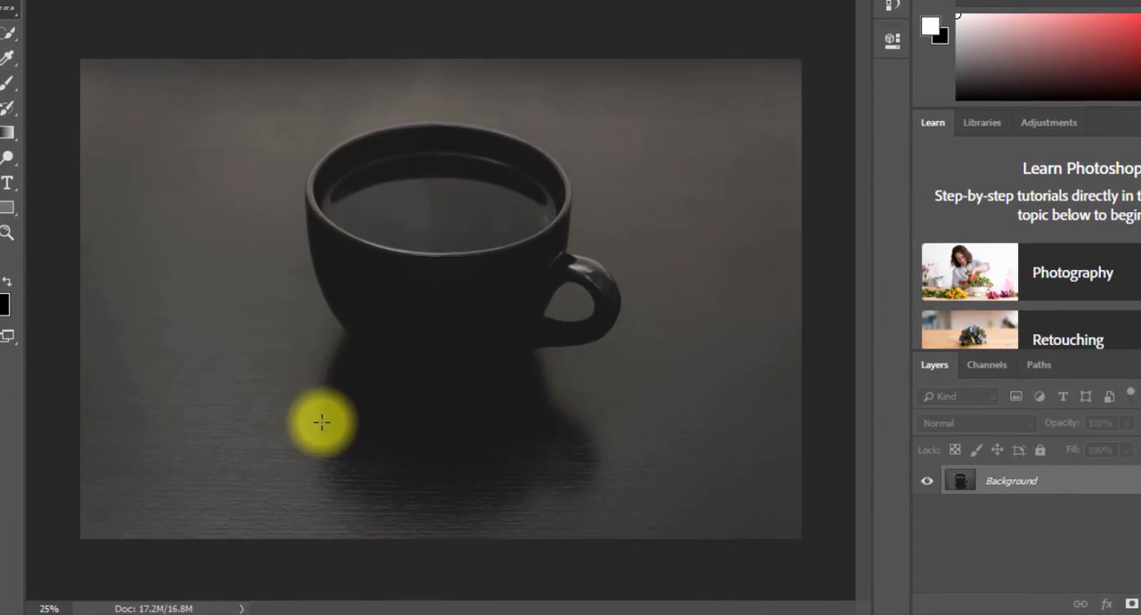
- Convert the cup photo's locked Background into a regular layer named new layer
double_click(1099, 483)
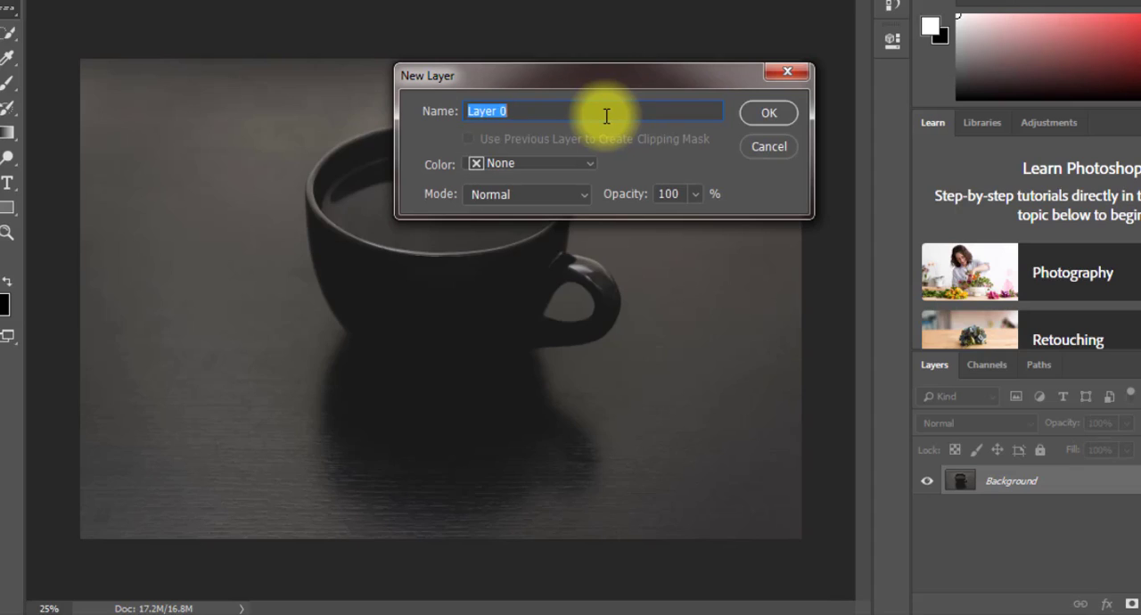
text(n)
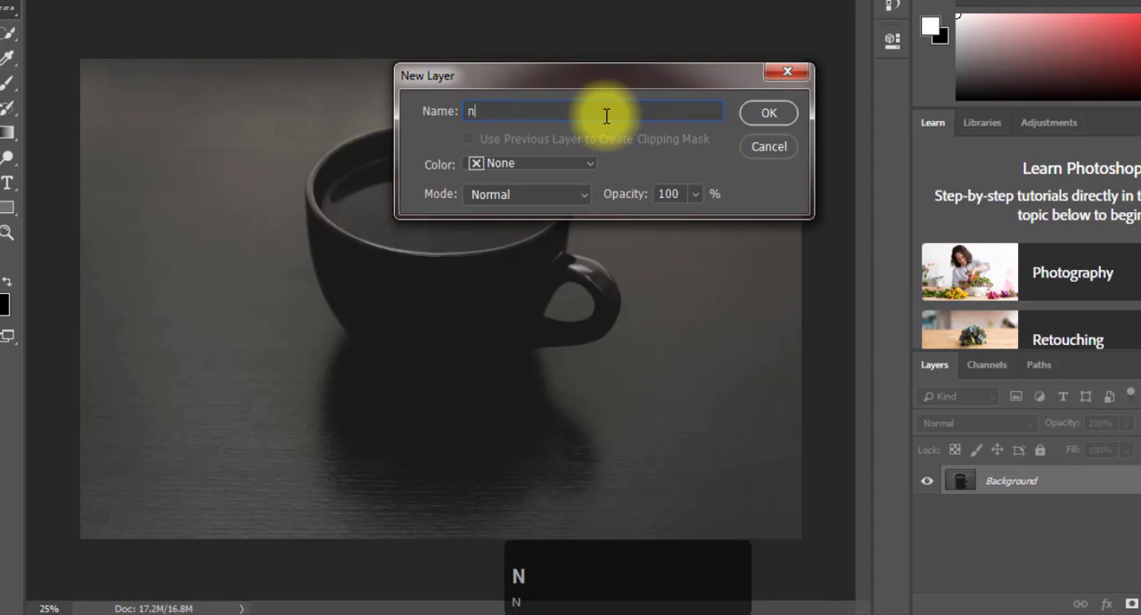
text(ew layer)
click(771, 113)
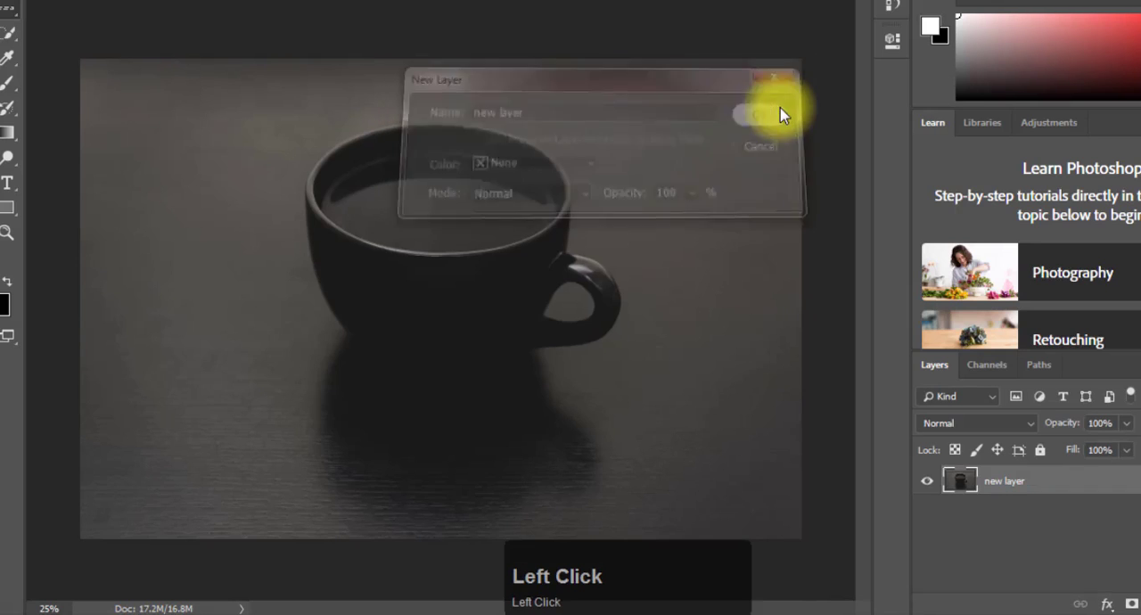
- Make a series of single-row selections across the cup's shadow and fill each with white to form thin horizontal lines
click(345, 448)
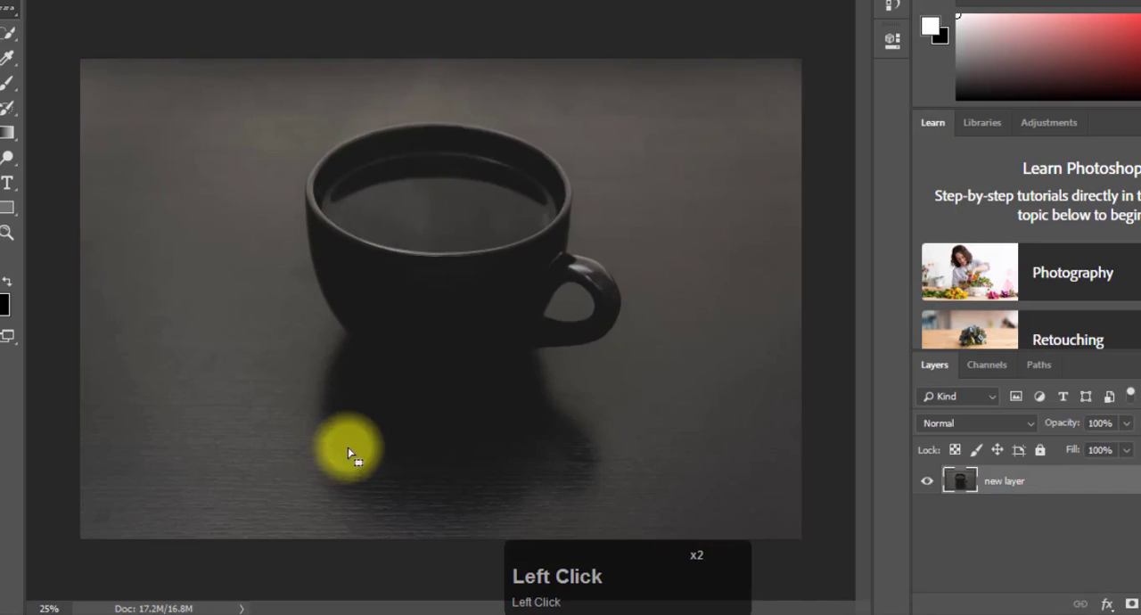
alt+click(739, 364)
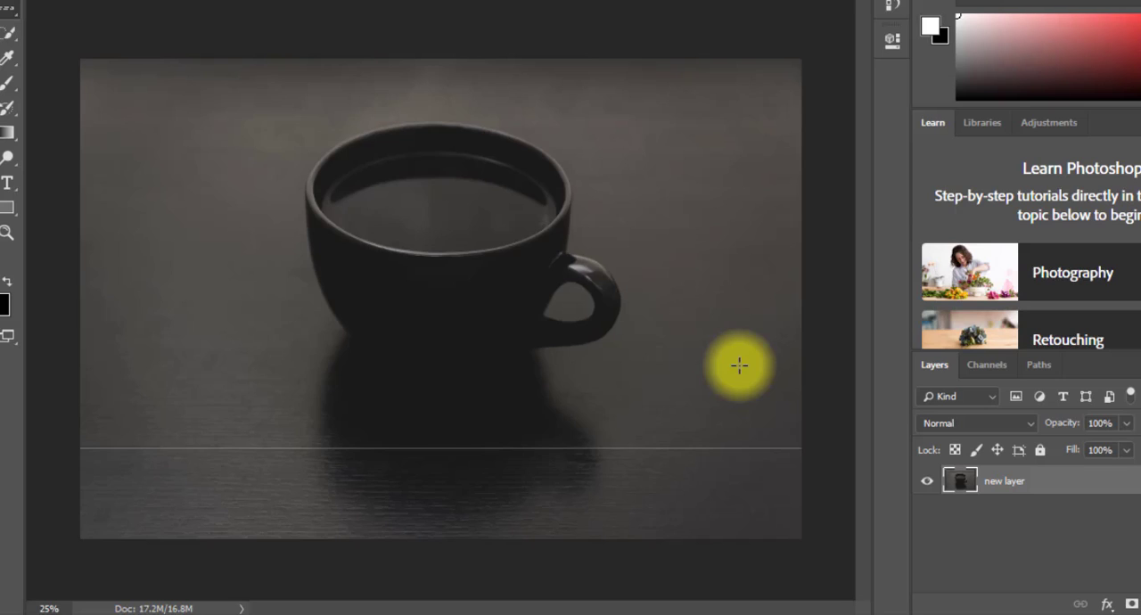
click(612, 487)
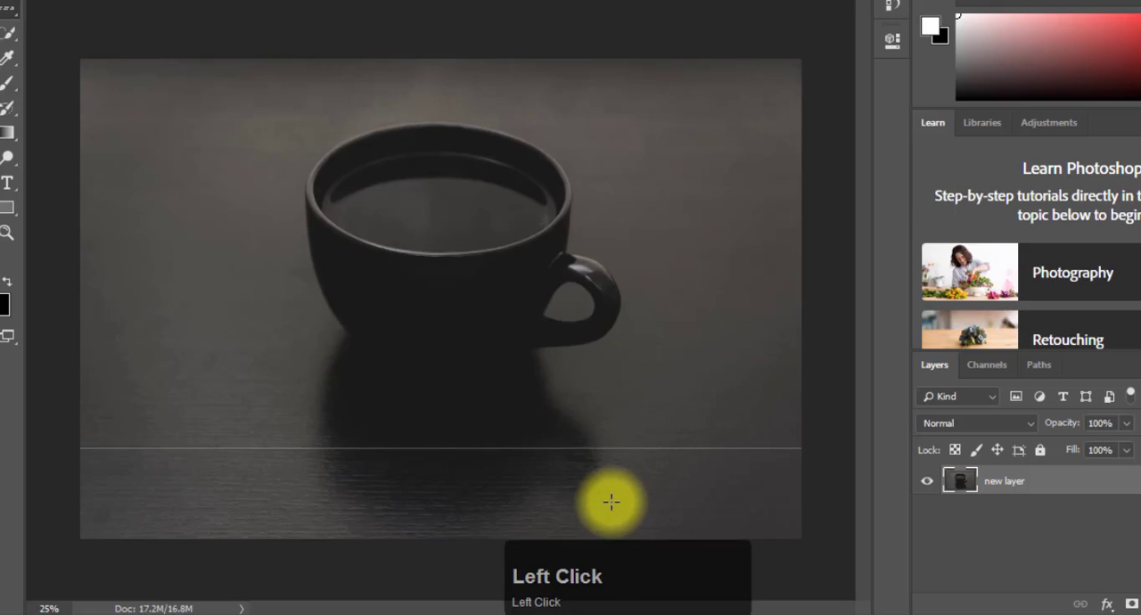
key(alt+Delete)
click(609, 487)
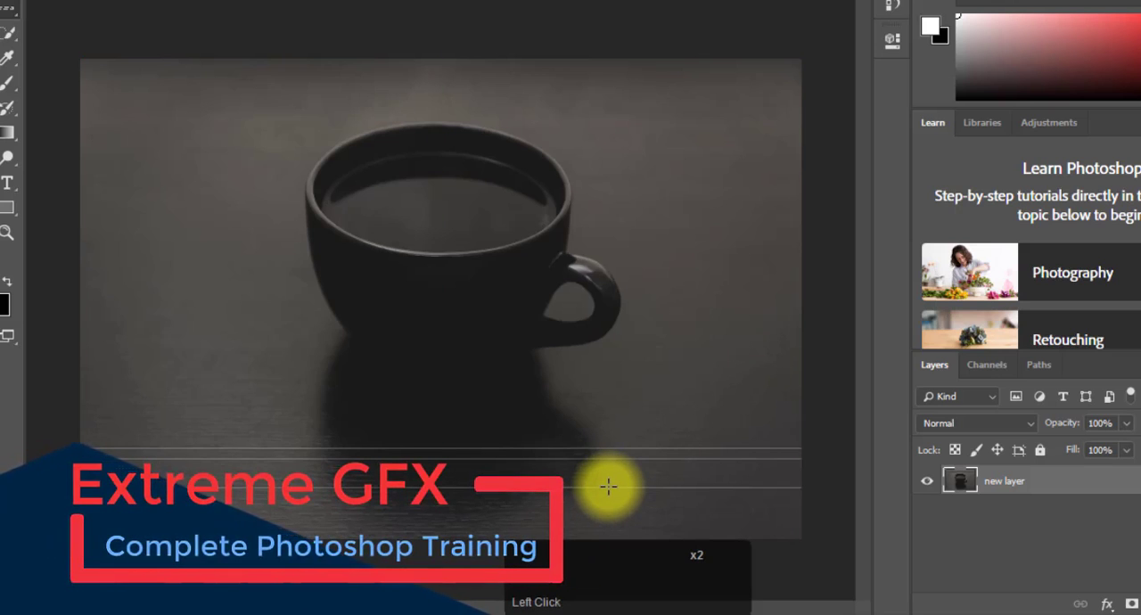
click(607, 496)
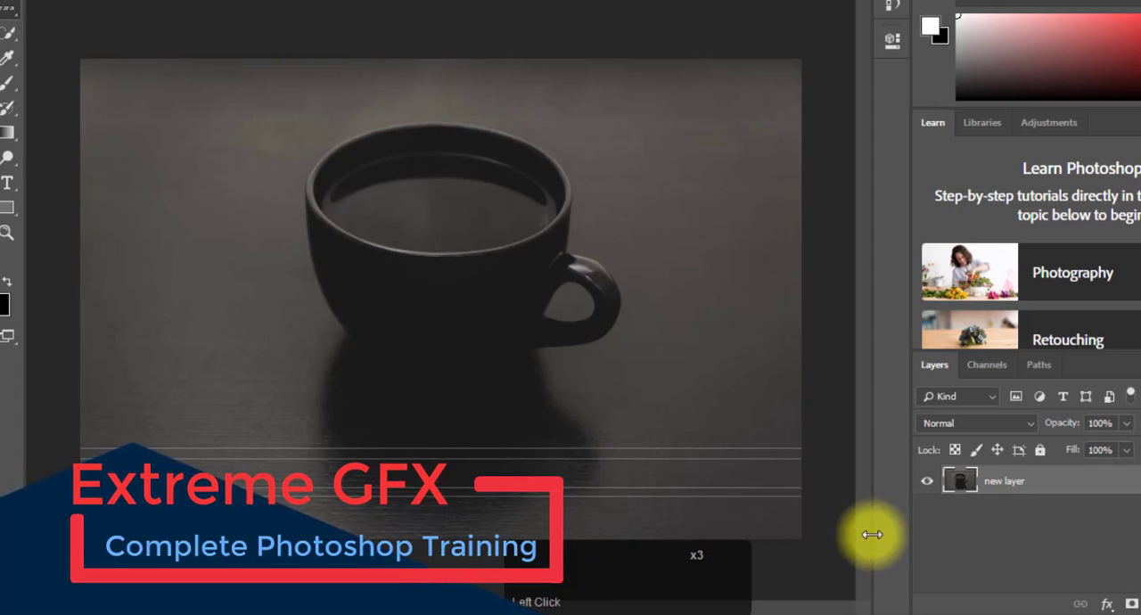
click(652, 462)
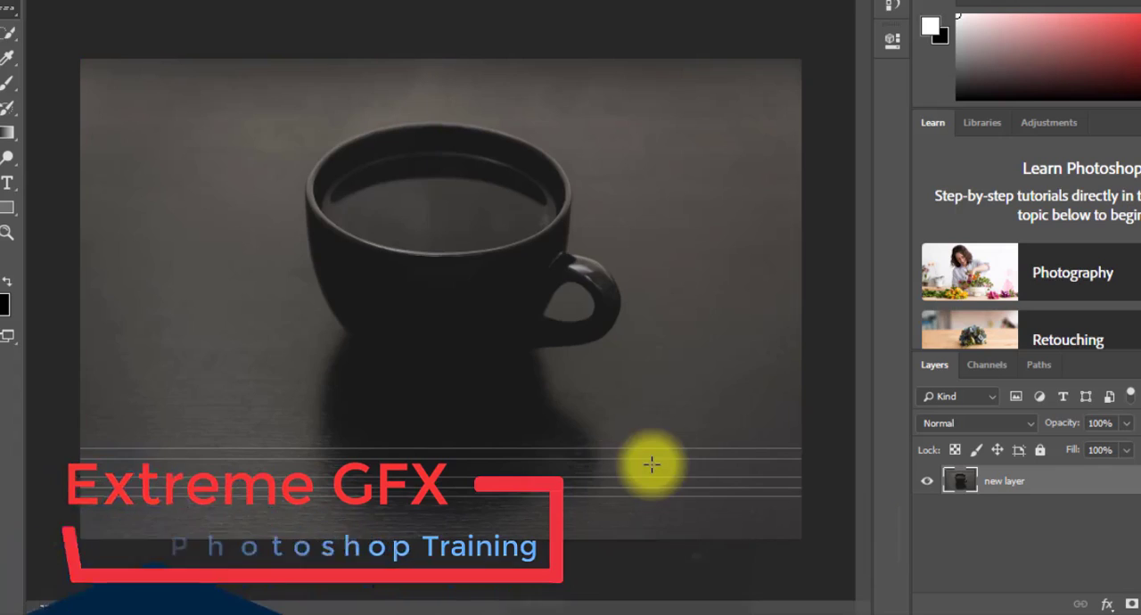
click(650, 454)
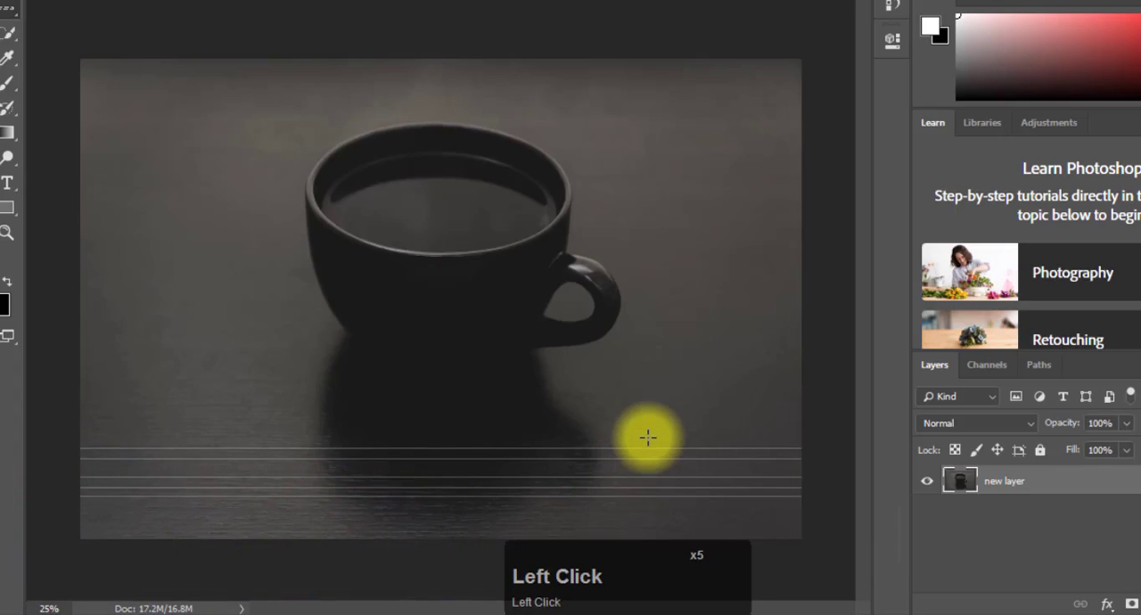
- Add two more single-row selections below the existing horizontal lines and fill each with white
click(628, 510)
key(alt+BackSpace)
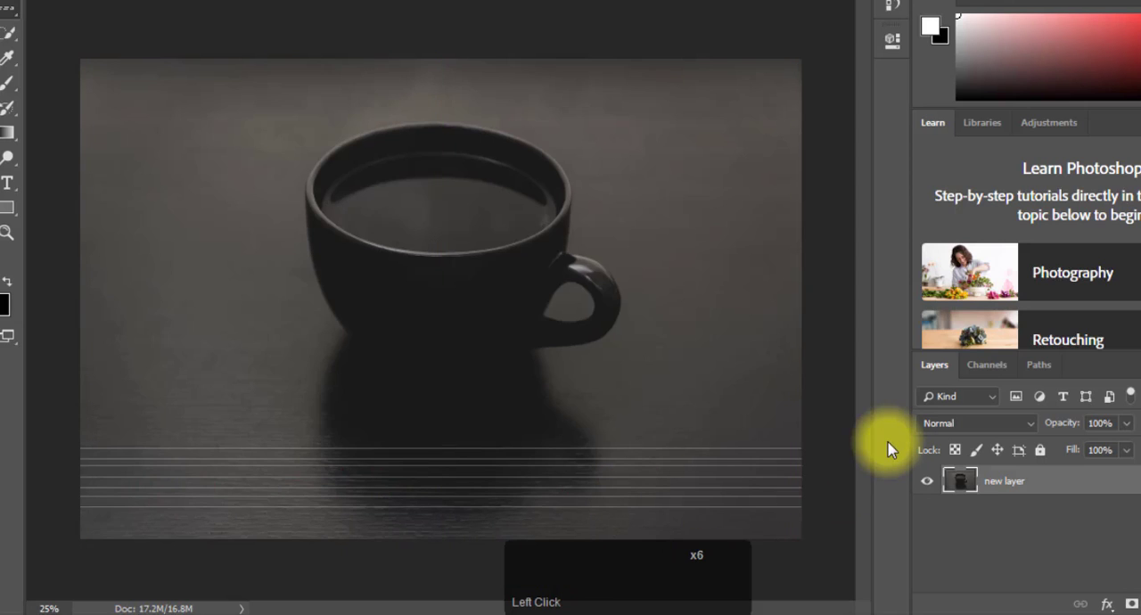
click(770, 517)
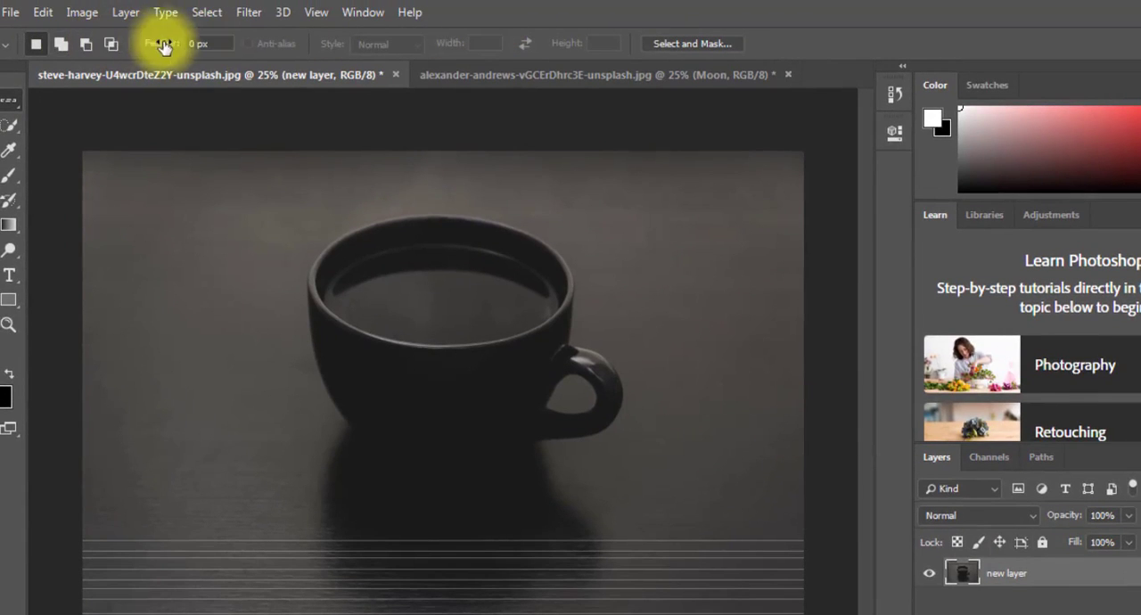
- Use the Single Column Marquee tool to make a series of selections left of the cup, filling each with white as thin vertical lines
right_click(11, 99)
click(125, 157)
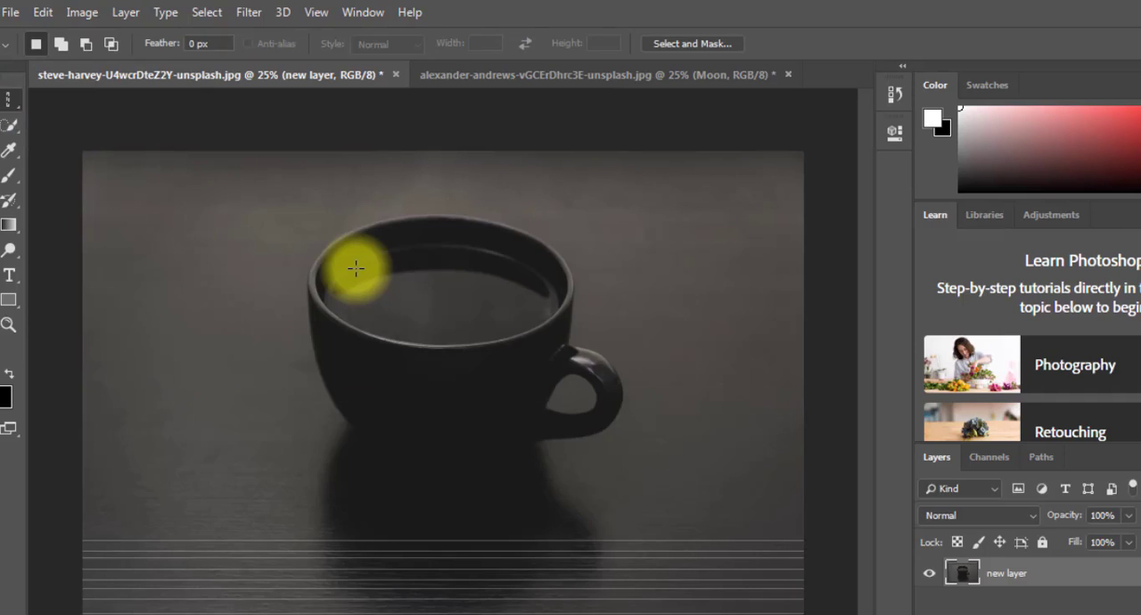
shift+click(172, 268)
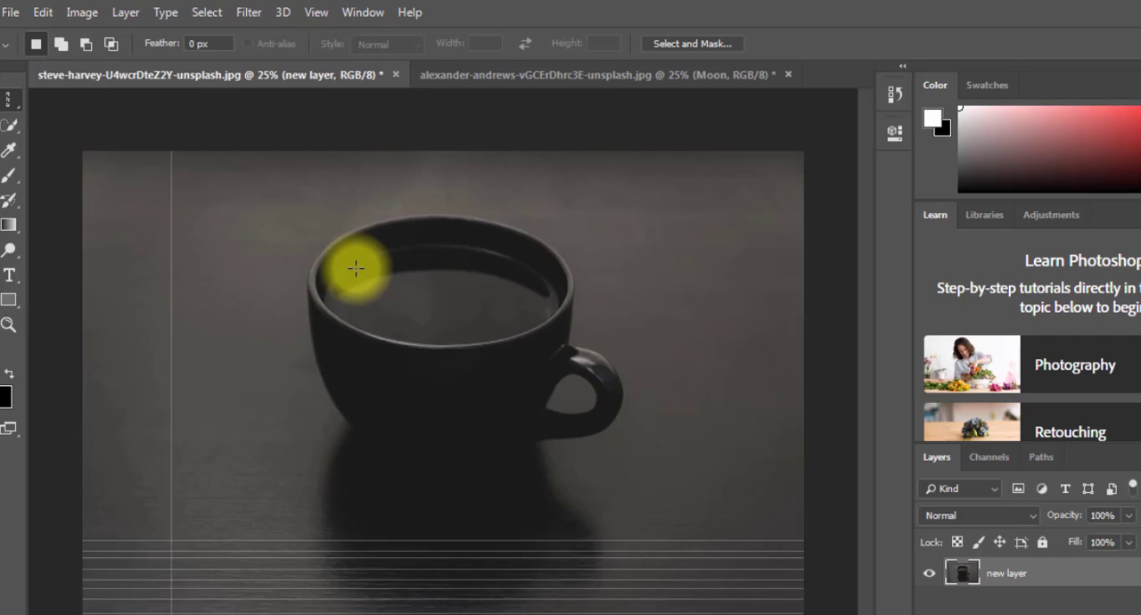
shift+click(161, 336)
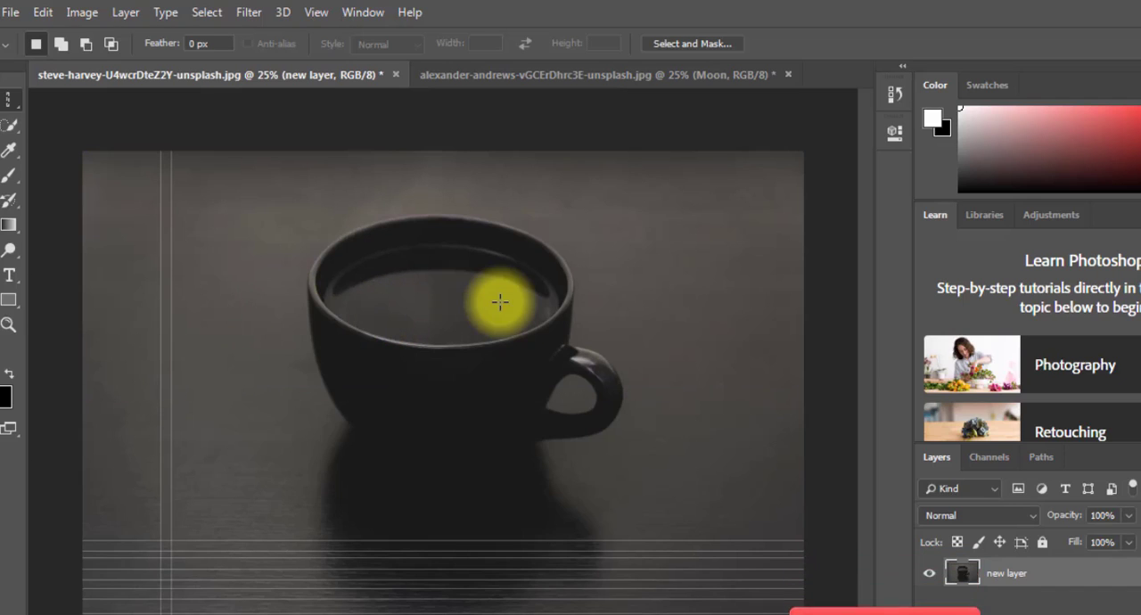
shift+click(133, 366)
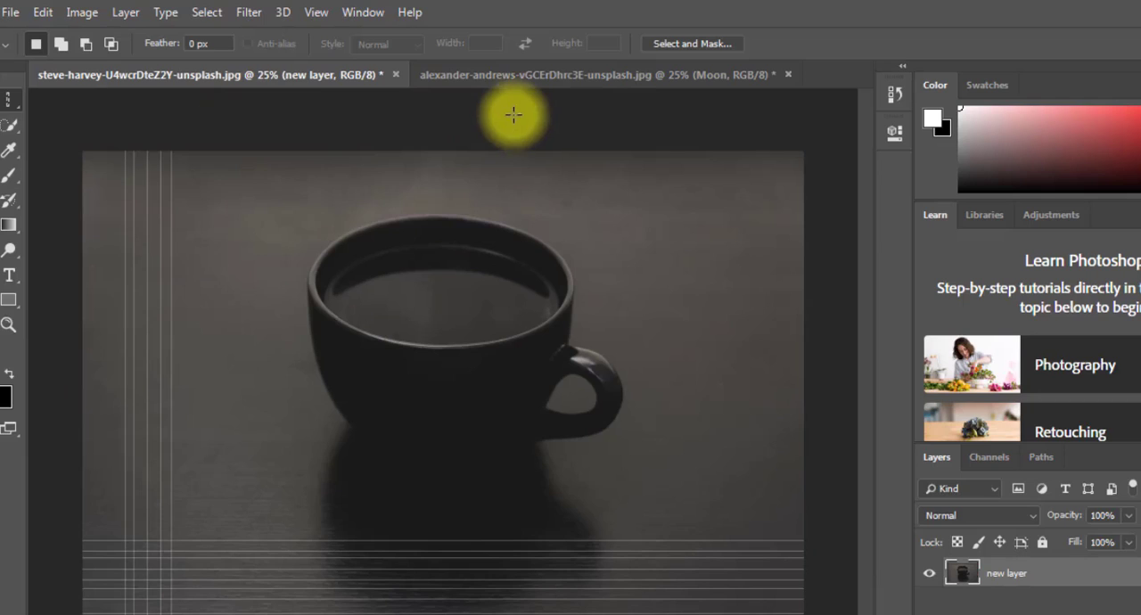
shift+click(114, 370)
shift+click(100, 262)
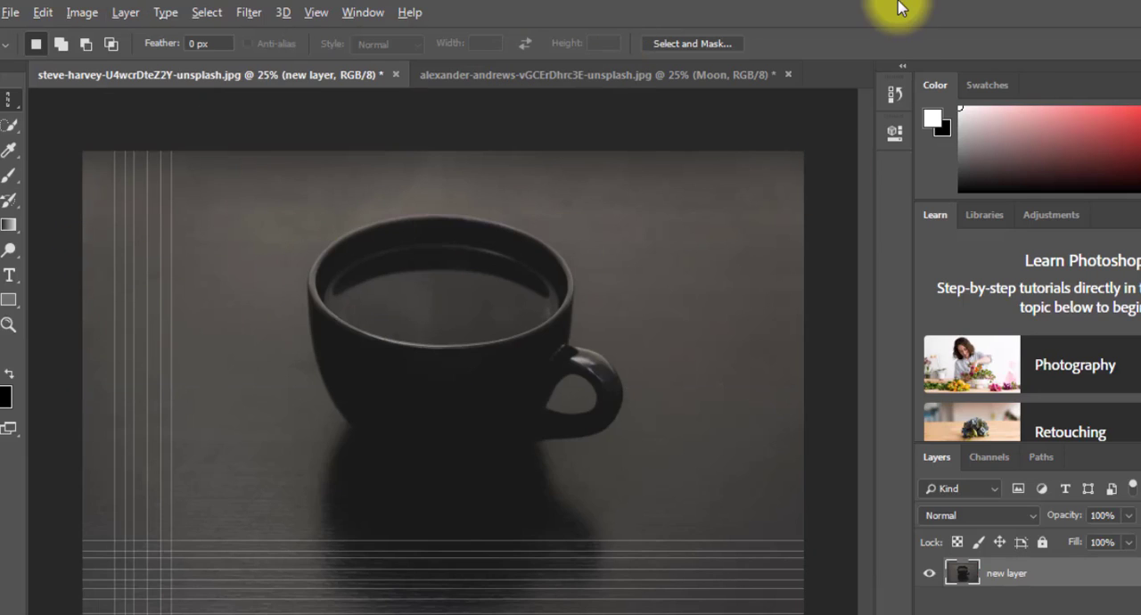